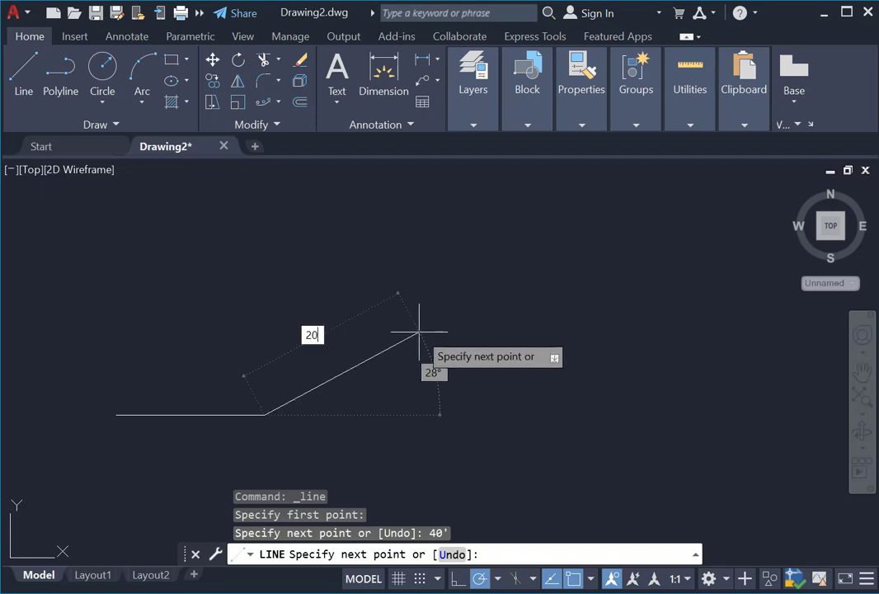
Extend the line with a 20' upward-sloping segment and a 40' horizontal segment to the right with ortho on
{"action": "key", "text": "Return"}
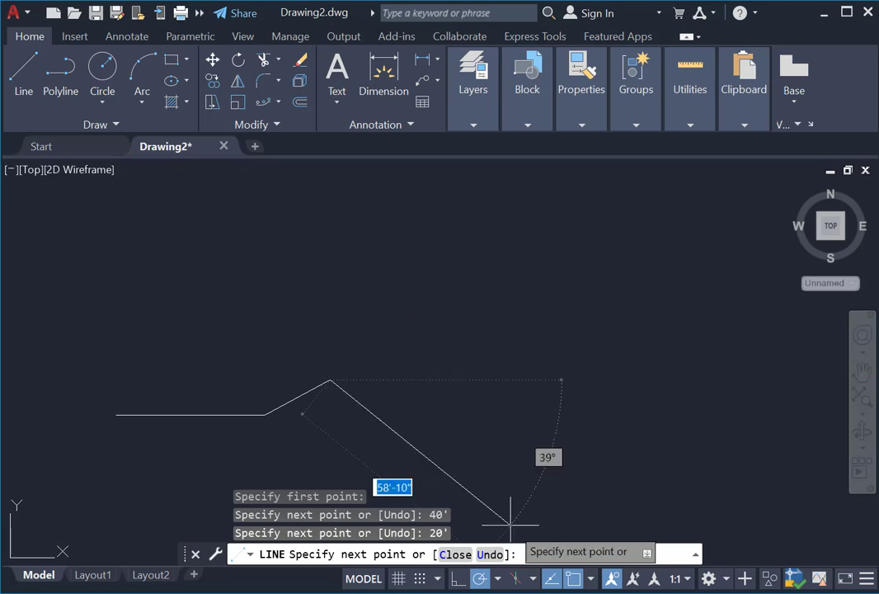
{"action": "key", "text": "F8"}
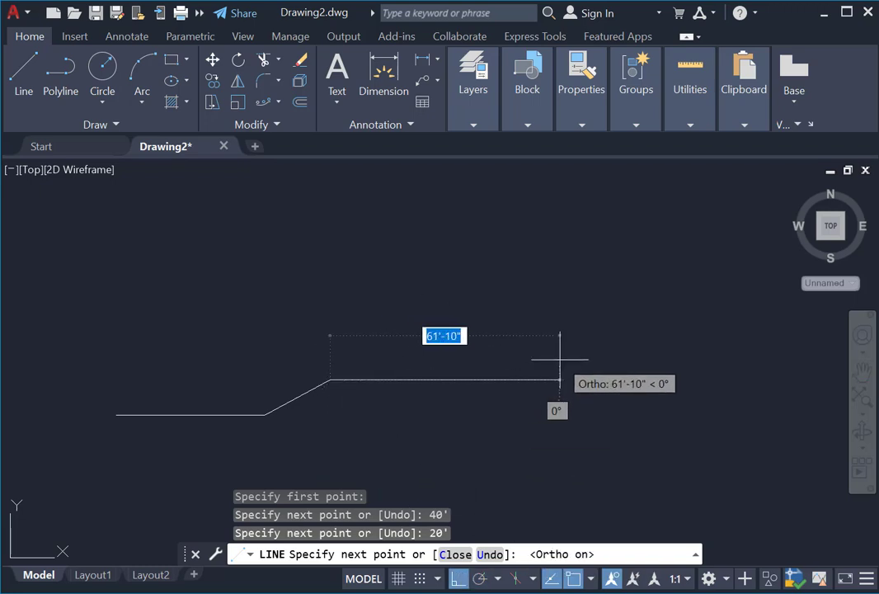
{"action": "type", "text": "40"}
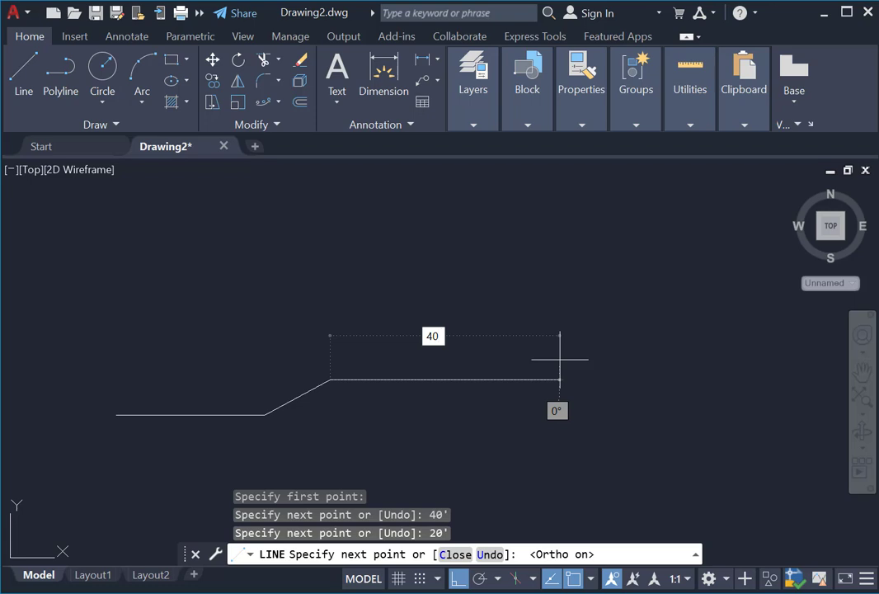
{"action": "key", "text": "Return"}
{"action": "scroll", "coordinate": [505, 281], "scroll_direction": "down", "scroll_amount": 2}
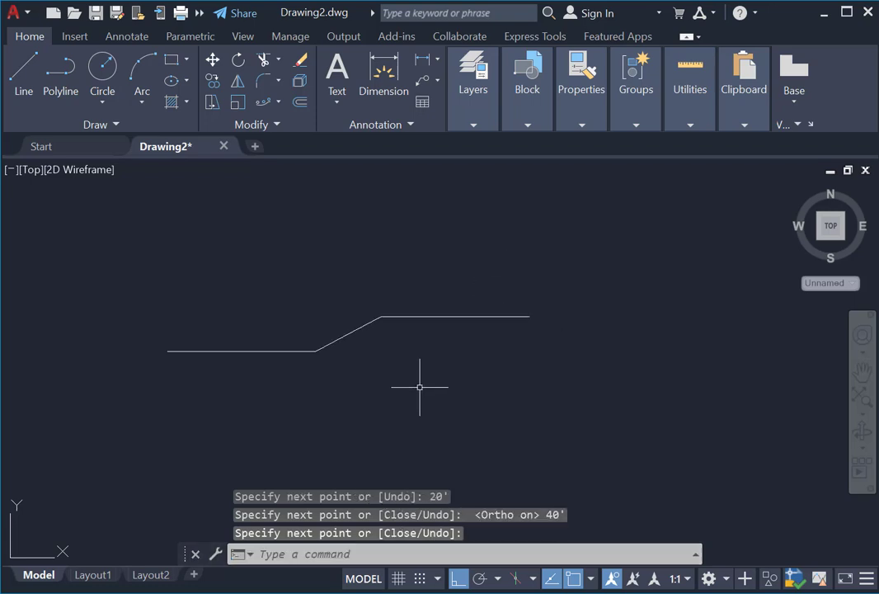
{"action": "scroll", "coordinate": [427, 378], "scroll_direction": "up", "scroll_amount": 1}
{"action": "scroll", "coordinate": [498, 362], "scroll_direction": "down", "scroll_amount": 1}
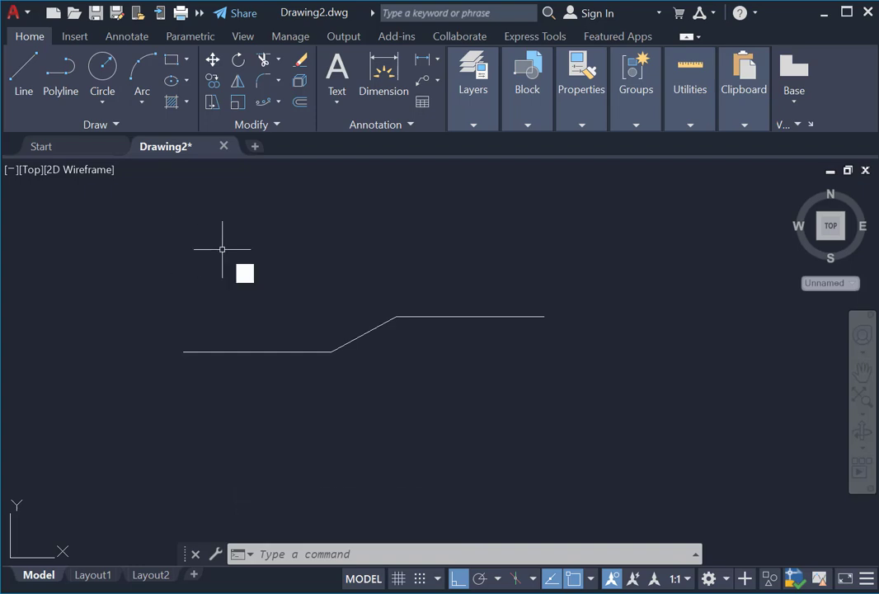
Fillet the lower bend between the first horizontal line and the sloped line with a 24" radius
{"action": "type", "text": "f"}
{"action": "key", "text": "Return"}
{"action": "type", "text": "r"}
{"action": "key", "text": "Return"}
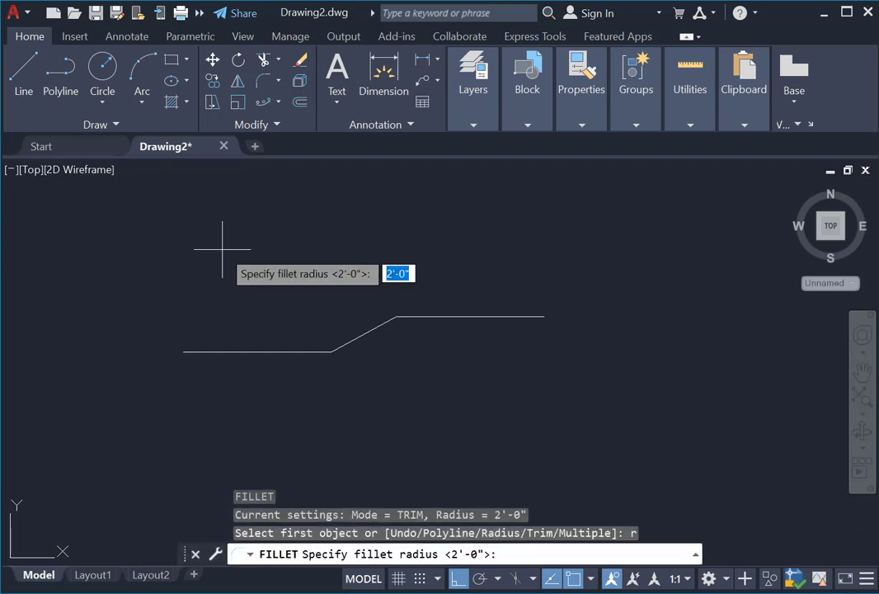
{"action": "type", "text": "24"}
{"action": "key", "text": "Return"}
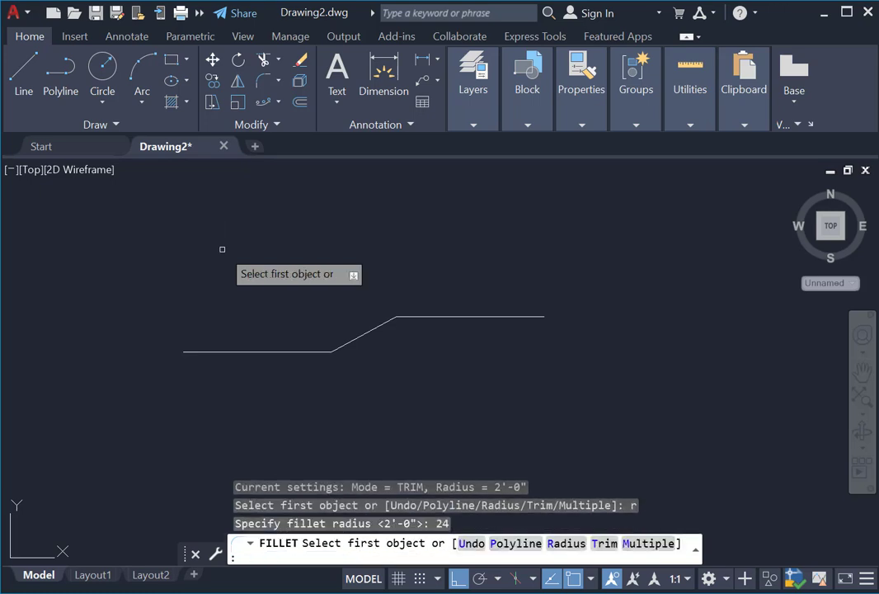
{"action": "scroll", "coordinate": [350, 337], "scroll_direction": "up", "scroll_amount": 3}
{"action": "left_click", "coordinate": [354, 329]}
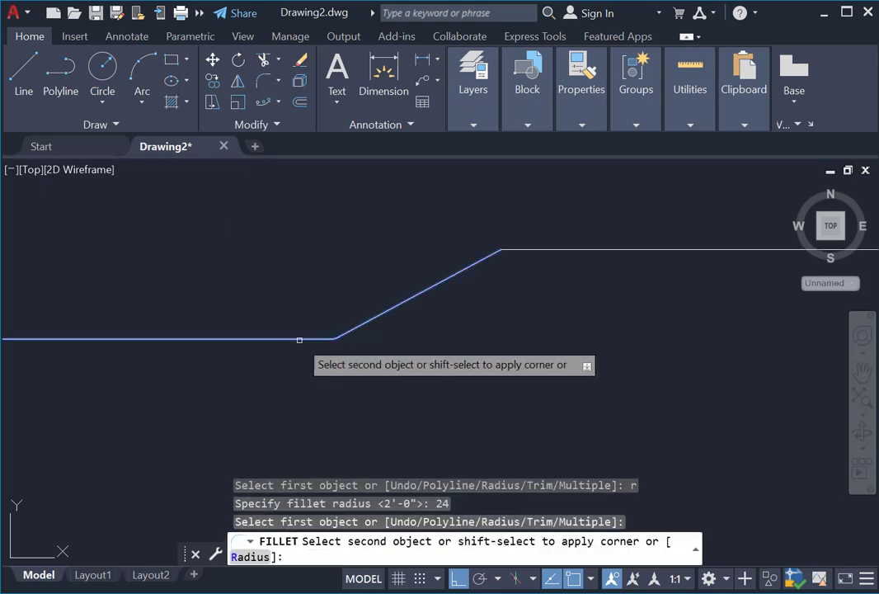
Fillet the upper bend between the sloped line and the upper horizontal line with the same radius
{"action": "key", "text": "Escape"}
{"action": "right_click", "coordinate": [356, 244]}
{"action": "left_click", "coordinate": [422, 247]}
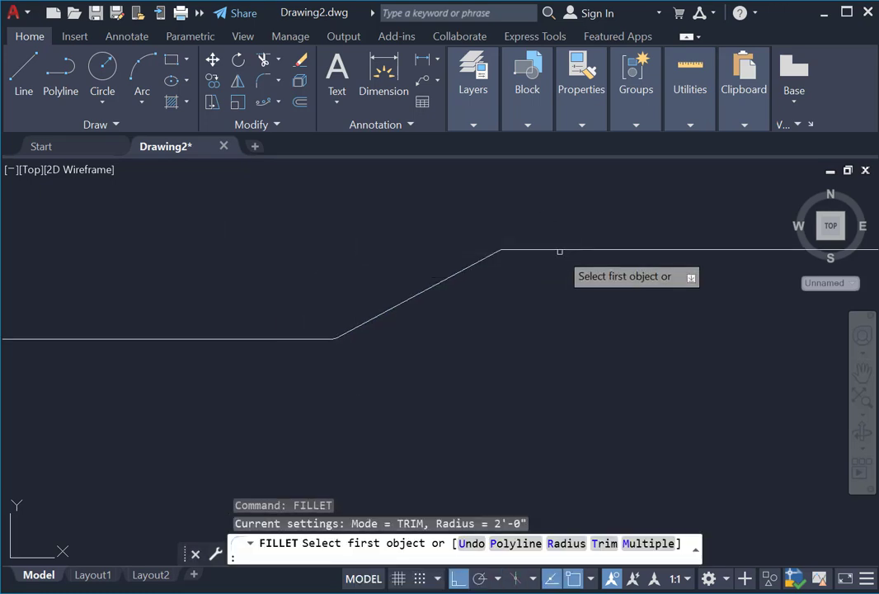
{"action": "left_click", "coordinate": [559, 247]}
{"action": "left_click", "coordinate": [476, 261]}
{"action": "scroll", "coordinate": [427, 350], "scroll_direction": "down", "scroll_amount": 5}
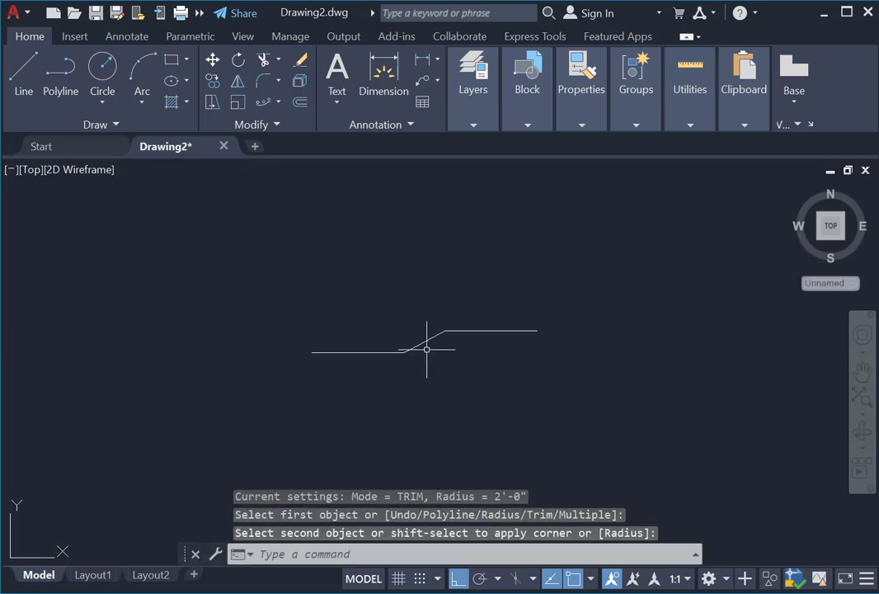
Join all the line segments and fillet arcs into a single polyline
{"action": "left_click", "coordinate": [212, 239]}
{"action": "left_click", "coordinate": [660, 418]}
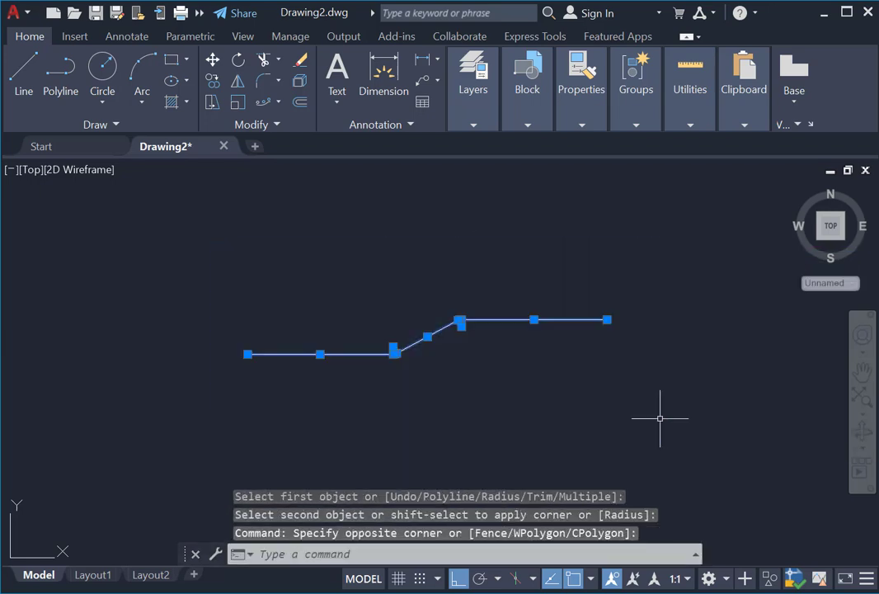
{"action": "key", "text": "Return"}
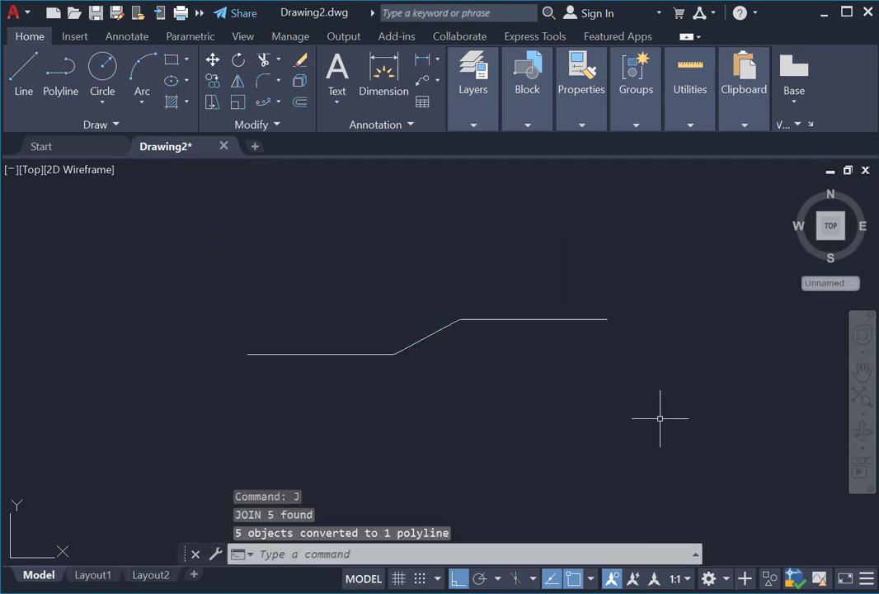
Copy the polyline straight up twice, with the nearer copy about 6' above the original and the other above that
{"action": "left_click", "coordinate": [450, 327]}
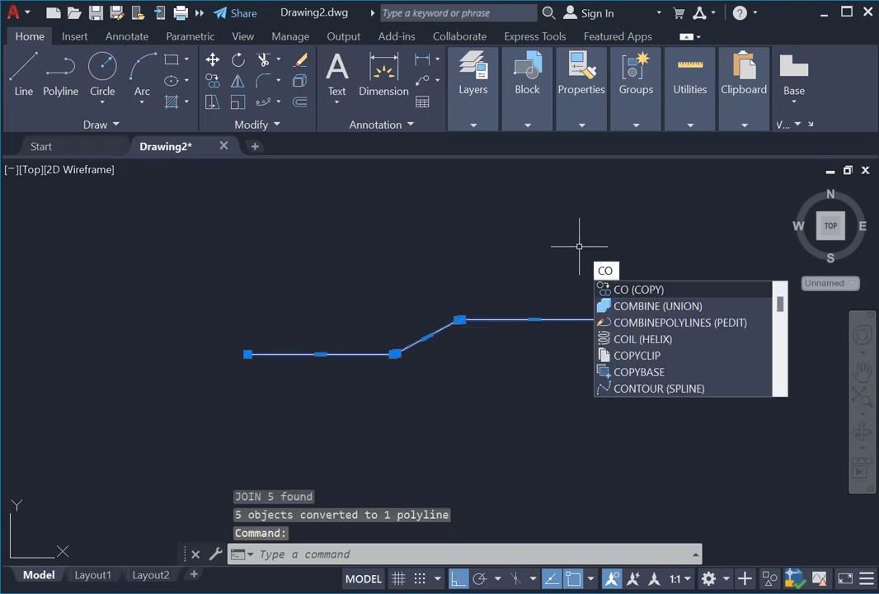
{"action": "key", "text": "Return"}
{"action": "left_click", "coordinate": [589, 408]}
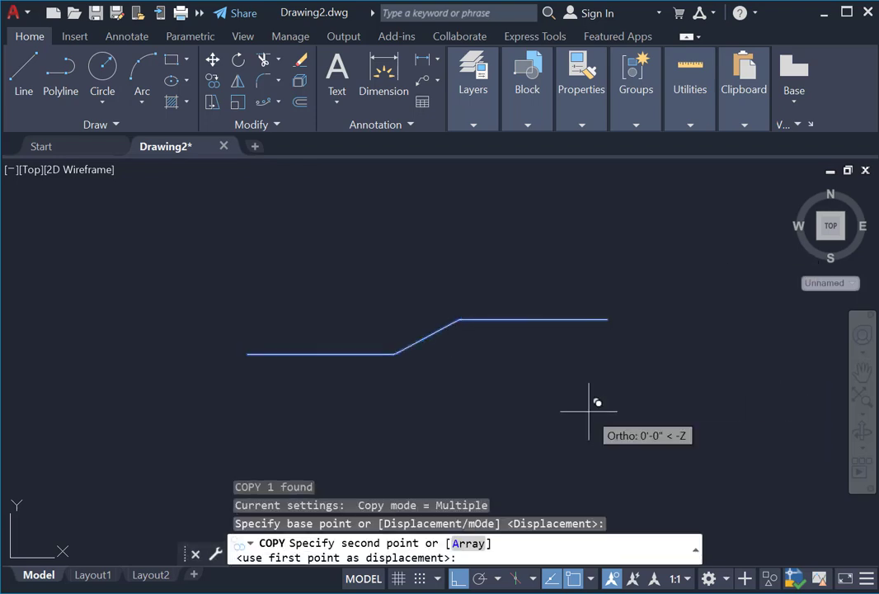
{"action": "left_click", "coordinate": [565, 354]}
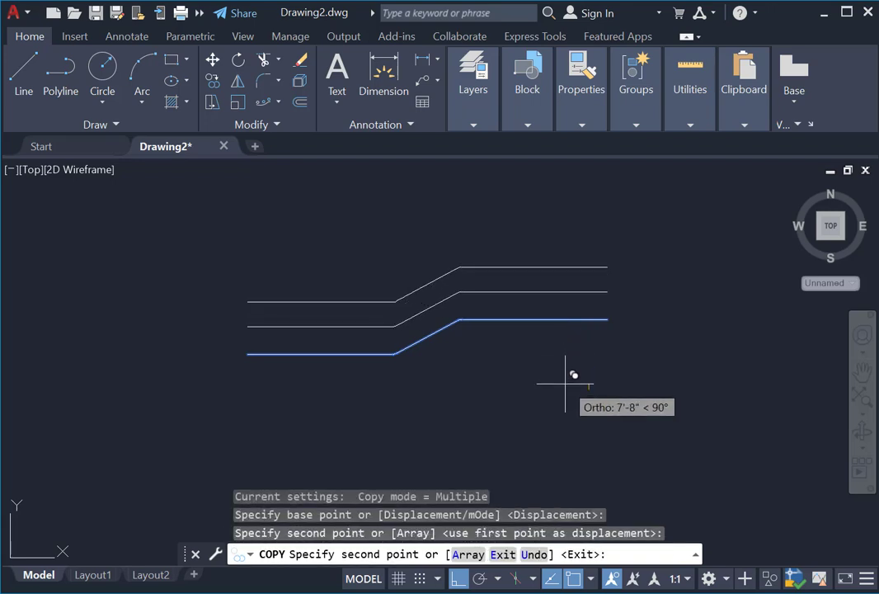
{"action": "left_click", "coordinate": [567, 379]}
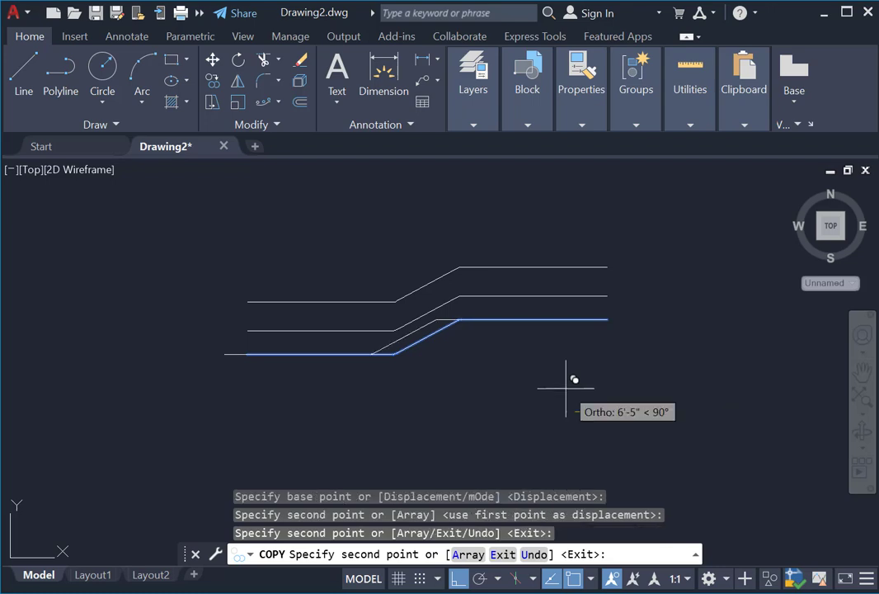
{"action": "key", "text": "Escape"}
Change the middle polyline to the dashed ACAD_ISO02 linetype and colour it green
{"action": "scroll", "coordinate": [382, 326], "scroll_direction": "up", "scroll_amount": 3}
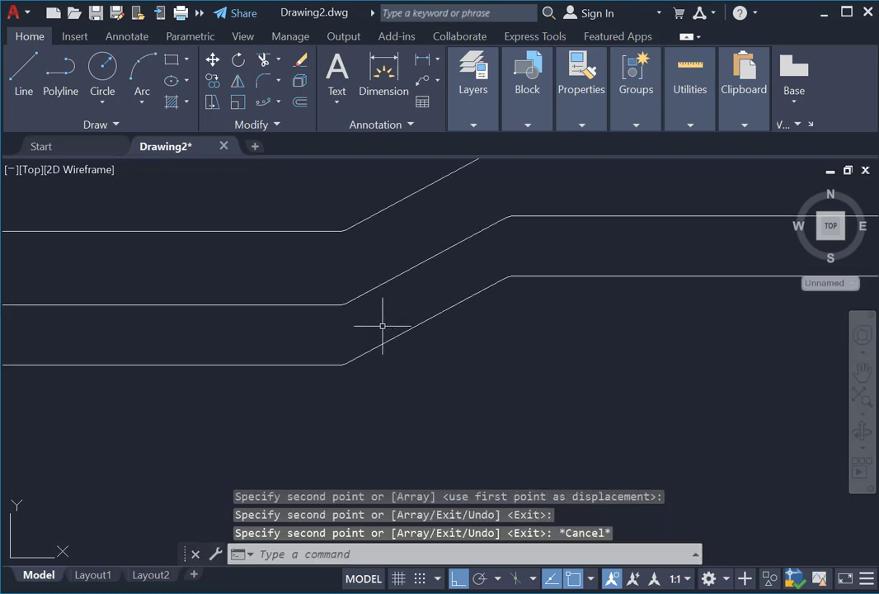
{"action": "left_click", "coordinate": [303, 307]}
{"action": "scroll", "coordinate": [322, 367], "scroll_direction": "down", "scroll_amount": 2}
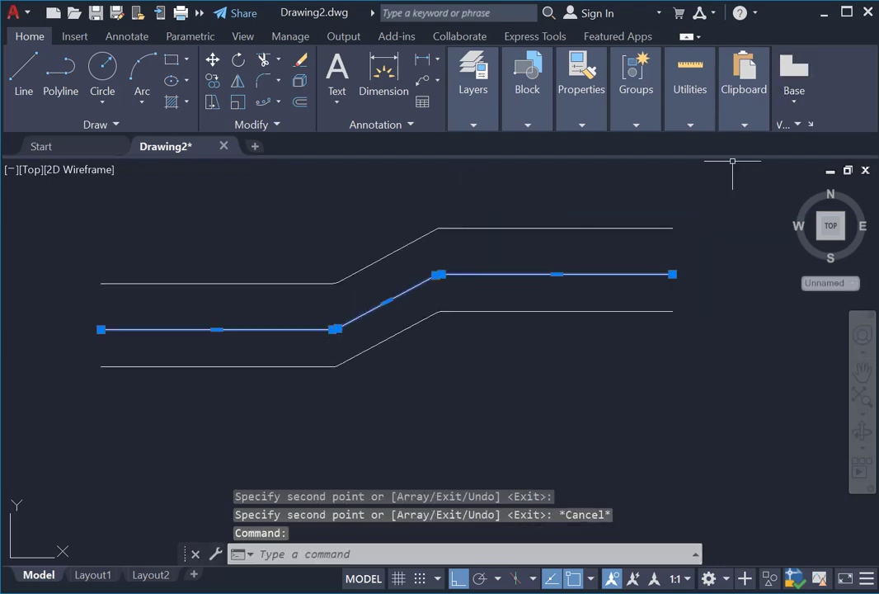
{"action": "left_click", "coordinate": [582, 123]}
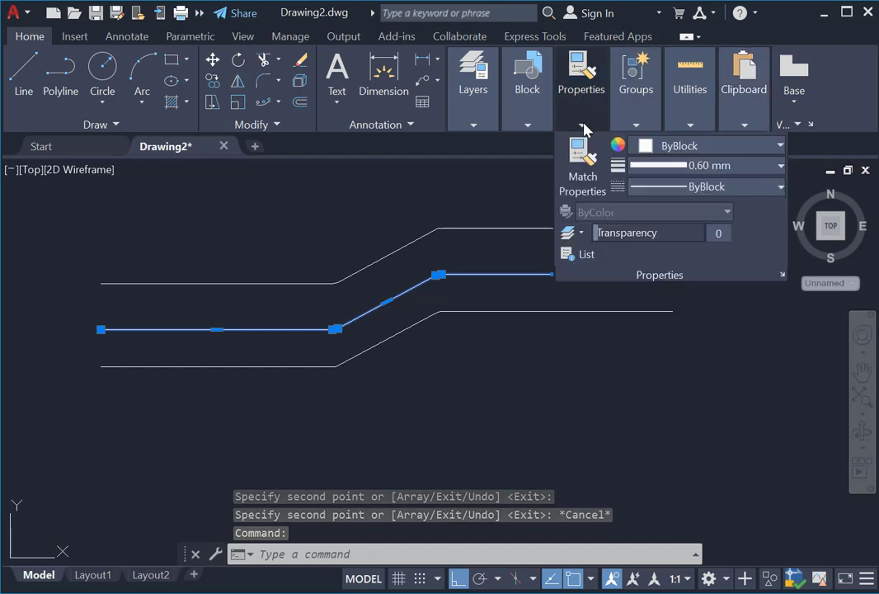
{"action": "left_click", "coordinate": [729, 188]}
{"action": "left_click", "coordinate": [726, 252]}
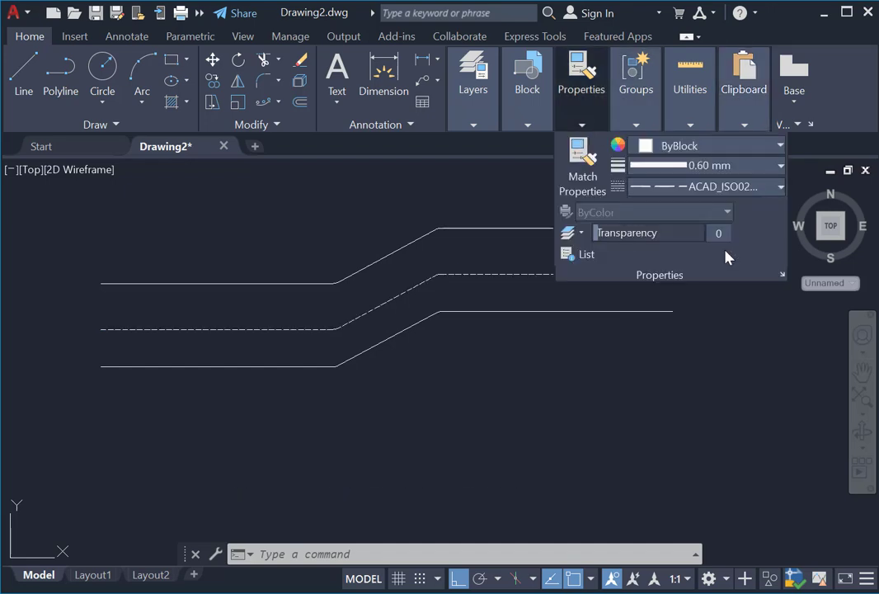
{"action": "left_click", "coordinate": [728, 147]}
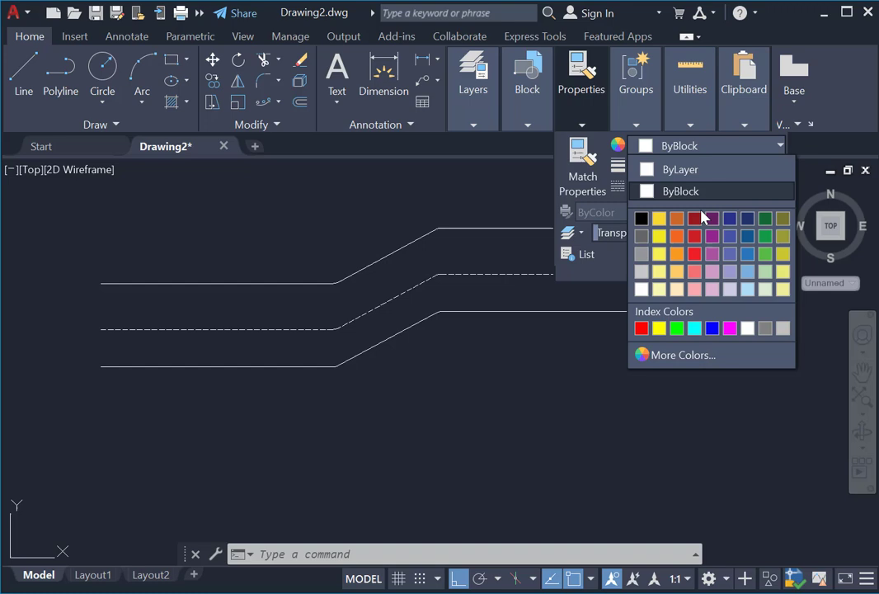
{"action": "left_click", "coordinate": [675, 328]}
{"action": "key", "text": "Escape"}
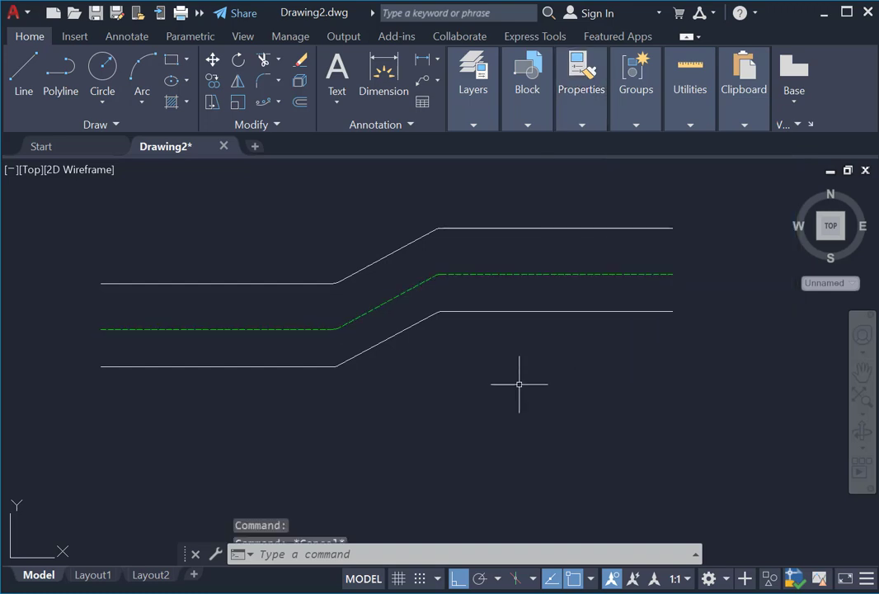
Try a 14" vertical line down from the left end of the lowest polyline, and erase it
{"action": "scroll", "coordinate": [467, 255], "scroll_direction": "down", "scroll_amount": 3}
{"action": "scroll", "coordinate": [308, 317], "scroll_direction": "up", "scroll_amount": 3}
{"action": "scroll", "coordinate": [308, 318], "scroll_direction": "up", "scroll_amount": 2}
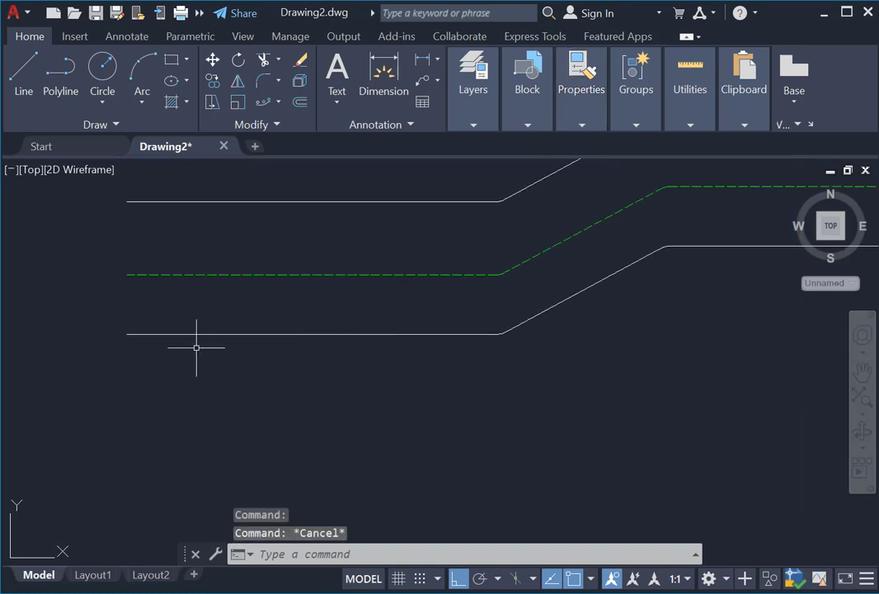
{"action": "left_click", "coordinate": [23, 71]}
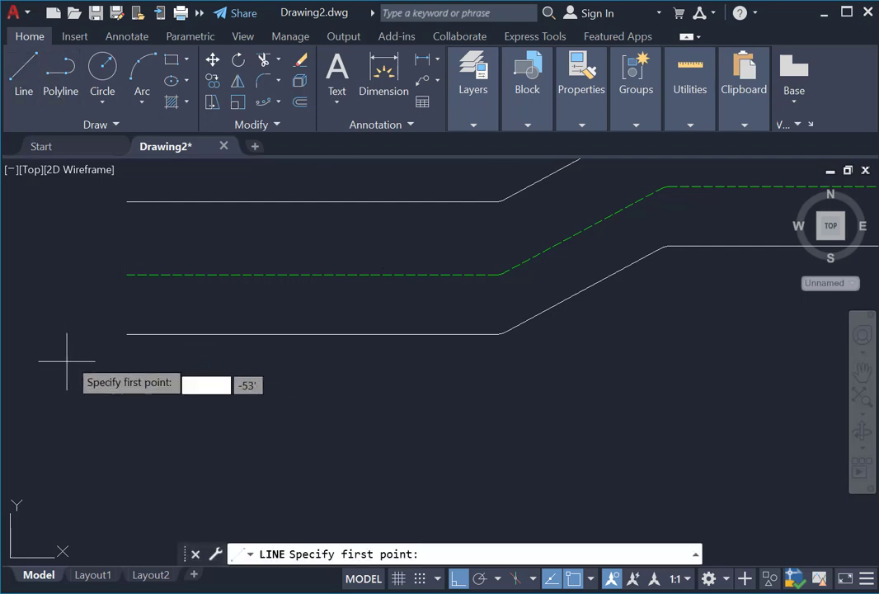
{"action": "scroll", "coordinate": [128, 347], "scroll_direction": "up", "scroll_amount": 2}
{"action": "left_click", "coordinate": [128, 326]}
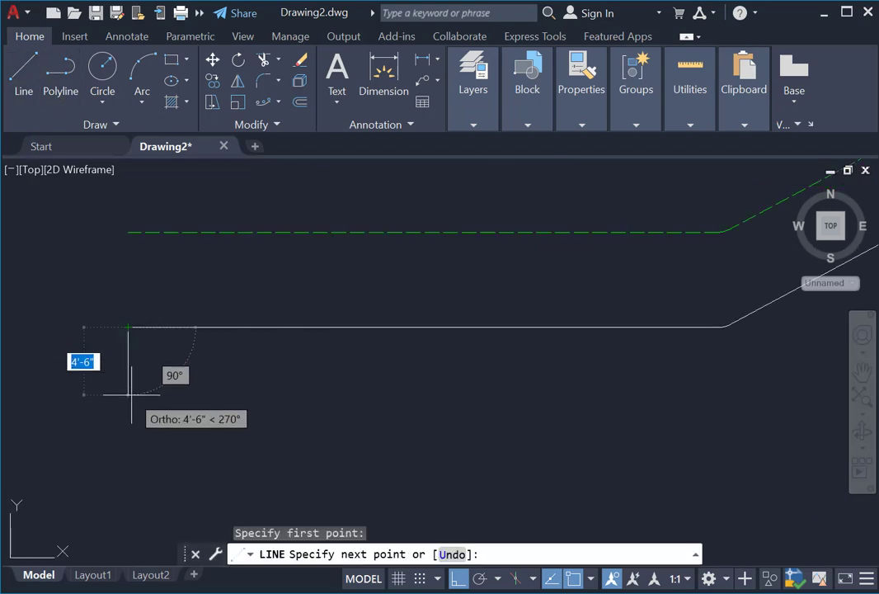
{"action": "type", "text": "1"}
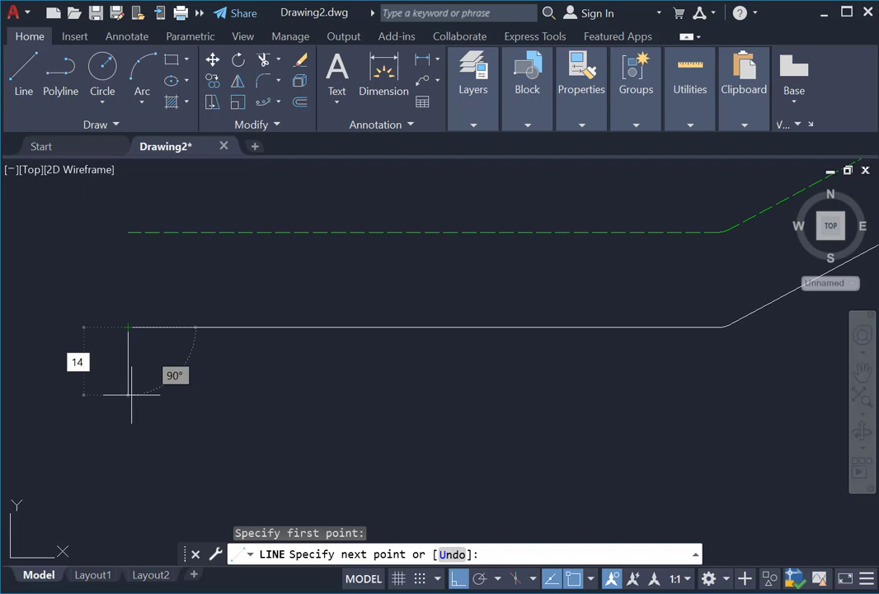
{"action": "type", "text": "4"}
{"action": "key", "text": "Return"}
{"action": "key", "text": "Return"}
{"action": "scroll", "coordinate": [190, 309], "scroll_direction": "down", "scroll_amount": 4}
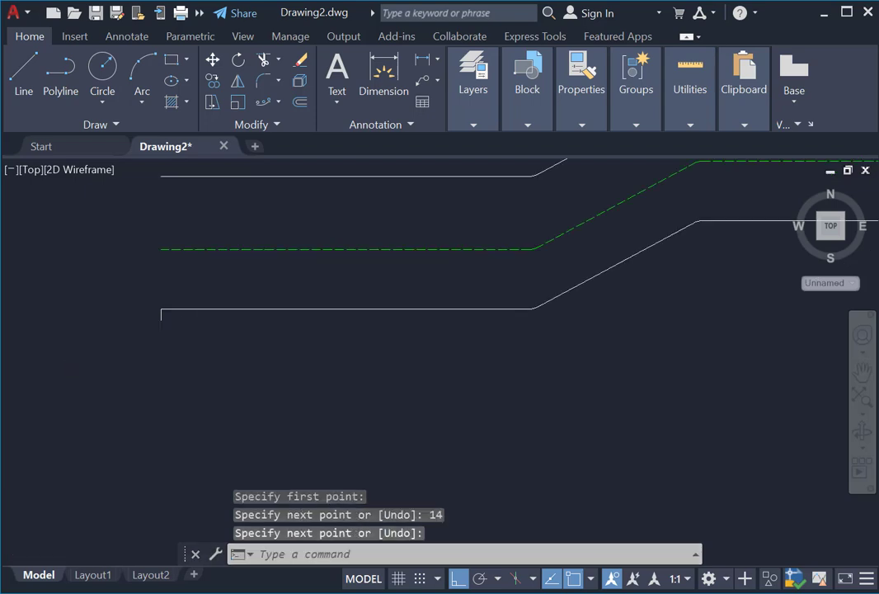
{"action": "left_click", "coordinate": [183, 301]}
{"action": "key", "text": "Delete"}
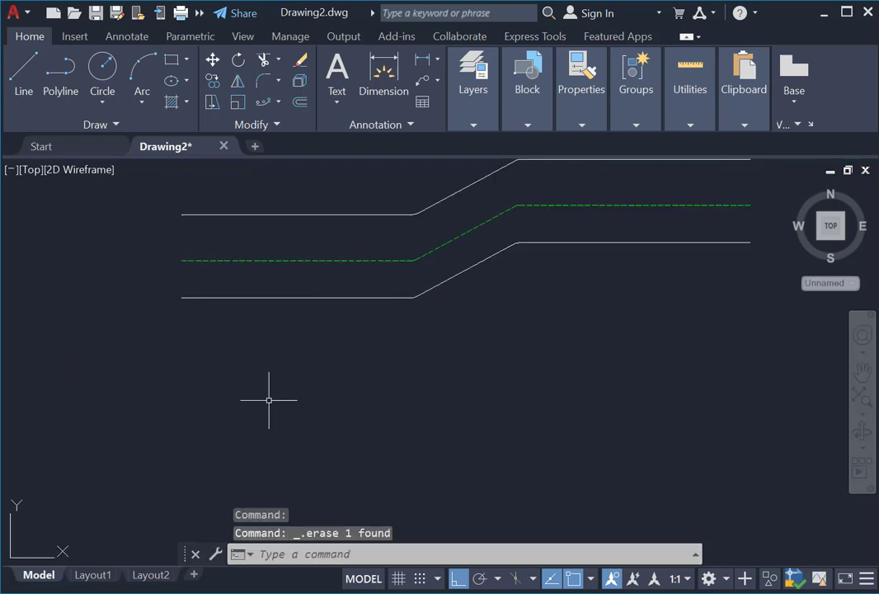
Draw an 18" vertical line down from the left end of the lowest polyline
{"action": "left_click", "coordinate": [24, 70]}
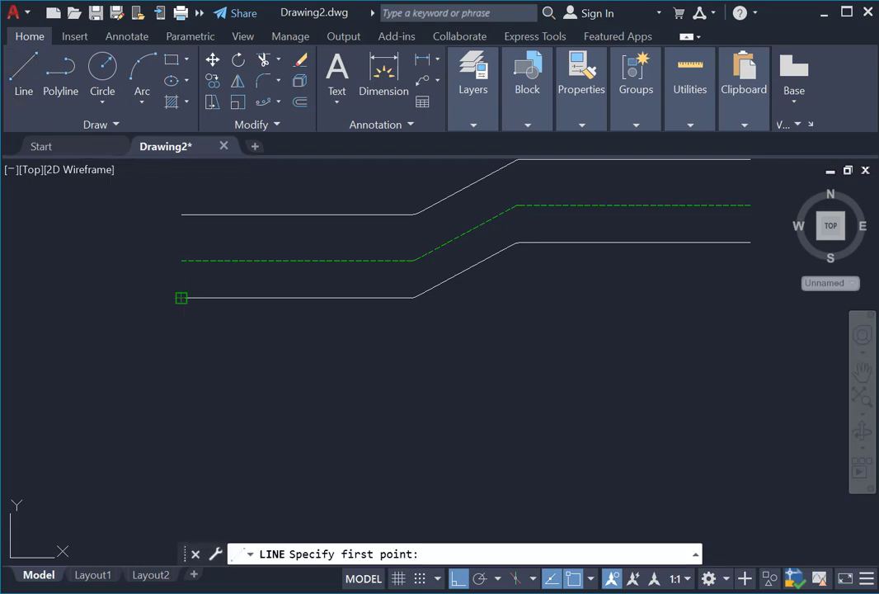
{"action": "left_click", "coordinate": [181, 297]}
{"action": "type", "text": "18"}
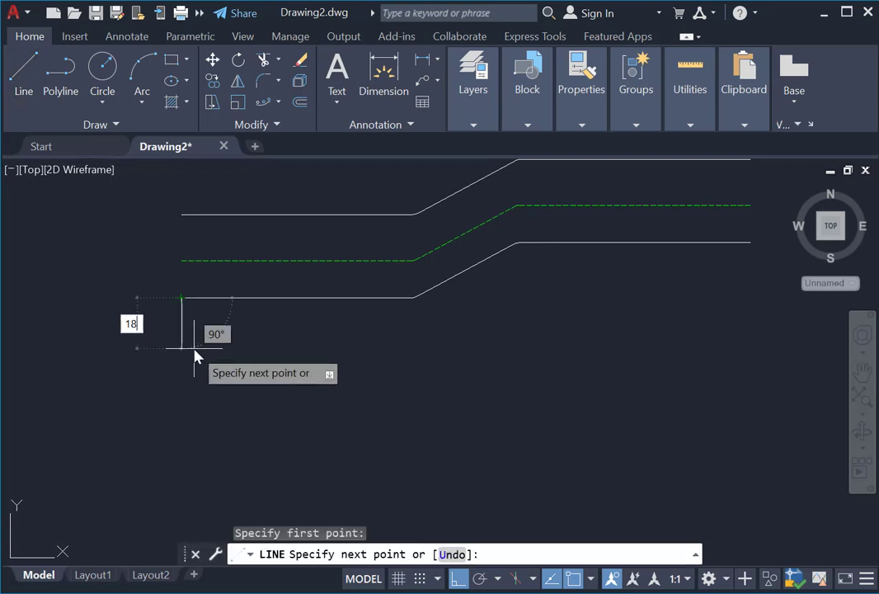
{"action": "key", "text": "Return"}
{"action": "scroll", "coordinate": [214, 278], "scroll_direction": "up", "scroll_amount": 2}
{"action": "scroll", "coordinate": [208, 319], "scroll_direction": "up", "scroll_amount": 2}
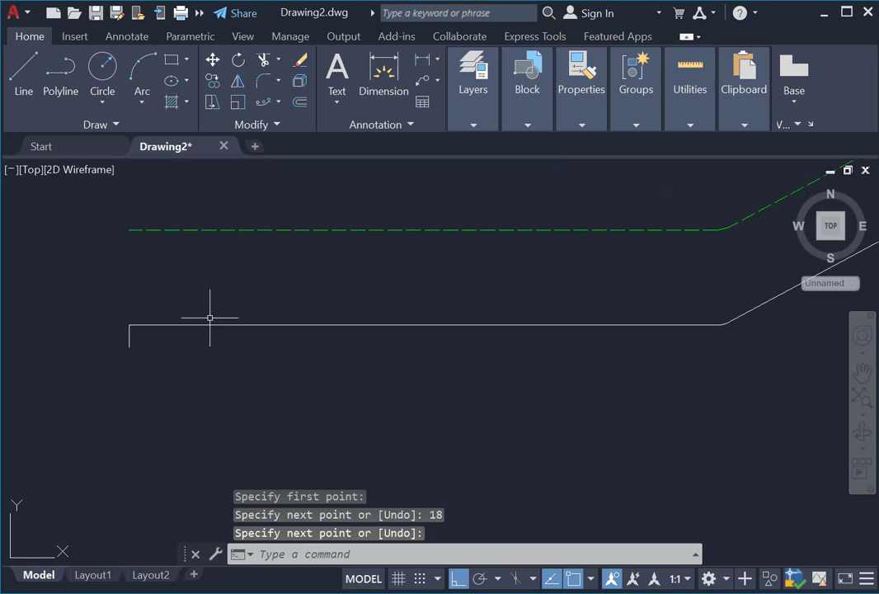
Add the multiline text 000 just below the lower end of the vertical tick line
{"action": "scroll", "coordinate": [207, 292], "scroll_direction": "down", "scroll_amount": 4}
{"action": "scroll", "coordinate": [207, 291], "scroll_direction": "up", "scroll_amount": 2}
{"action": "scroll", "coordinate": [241, 298], "scroll_direction": "down", "scroll_amount": 2}
{"action": "scroll", "coordinate": [222, 304], "scroll_direction": "up", "scroll_amount": 10}
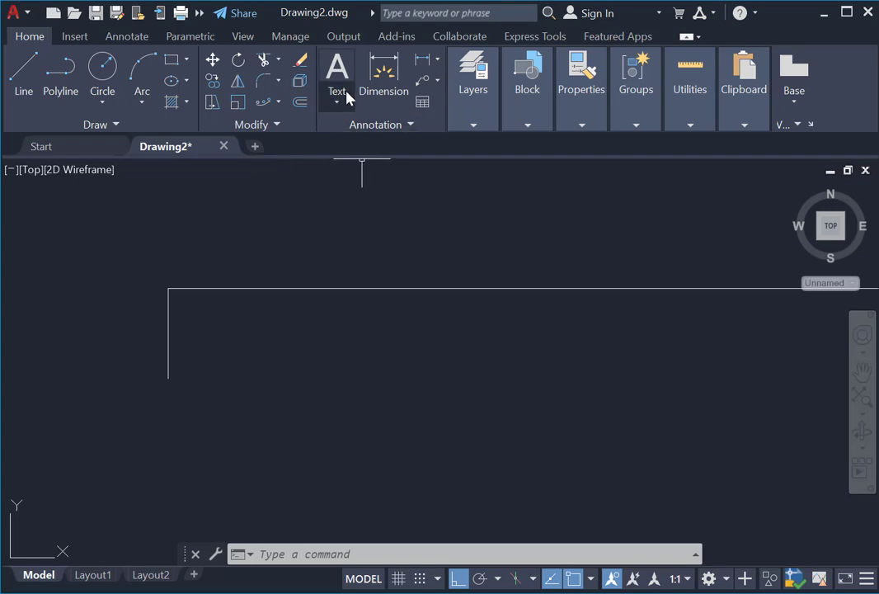
{"action": "left_click", "coordinate": [343, 99]}
{"action": "left_click", "coordinate": [383, 140]}
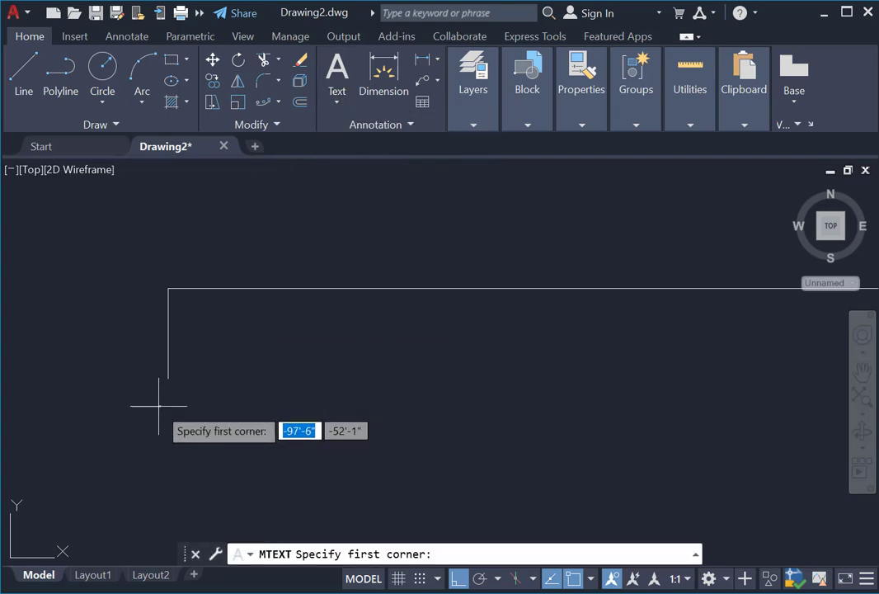
{"action": "scroll", "coordinate": [162, 381], "scroll_direction": "up", "scroll_amount": 2}
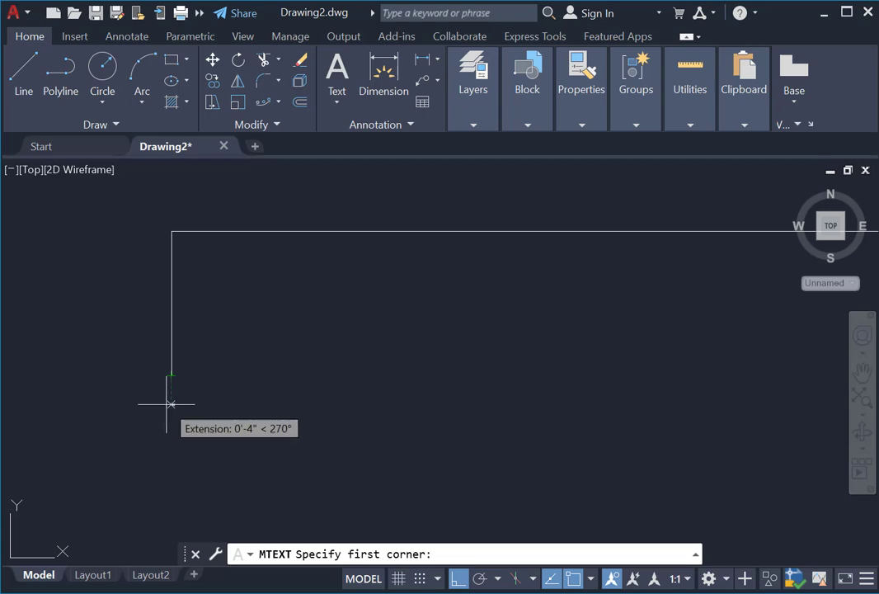
{"action": "left_click", "coordinate": [160, 408]}
{"action": "left_click", "coordinate": [179, 409]}
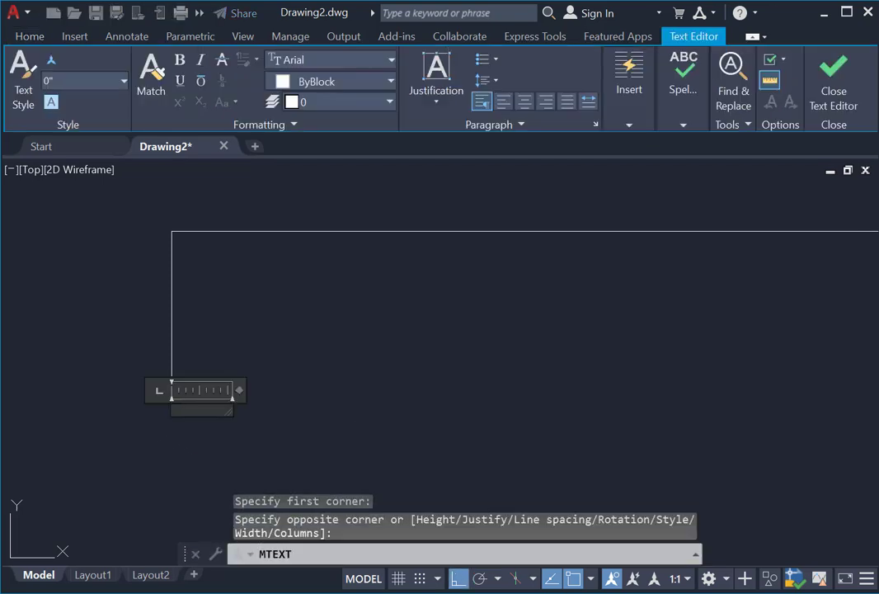
{"action": "type", "text": "000"}
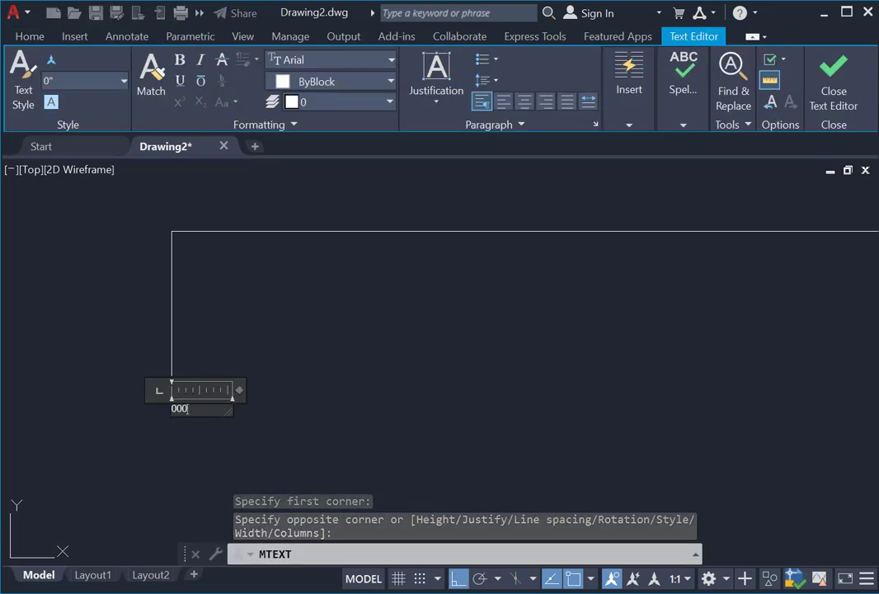
{"action": "key", "text": "Return"}
{"action": "key", "text": "Escape"}
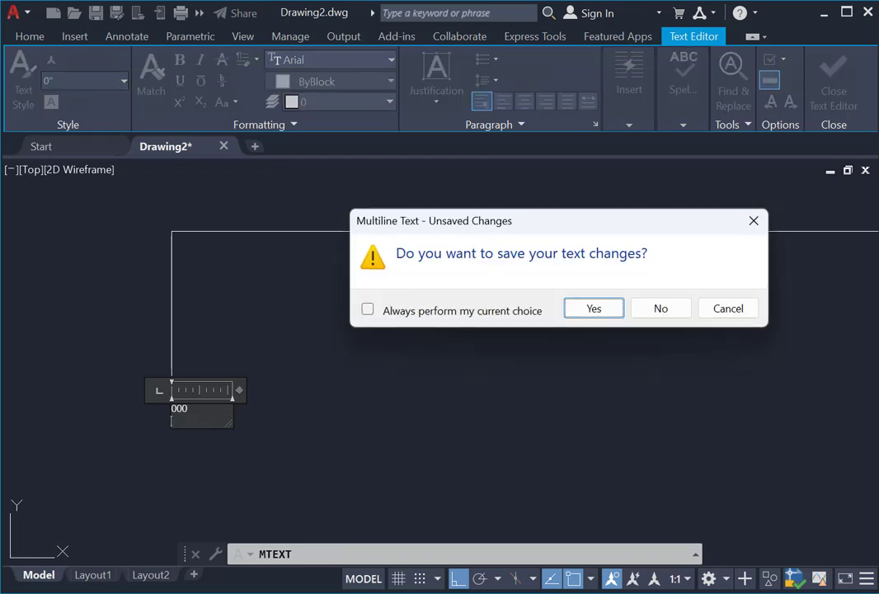
{"action": "left_click", "coordinate": [592, 310]}
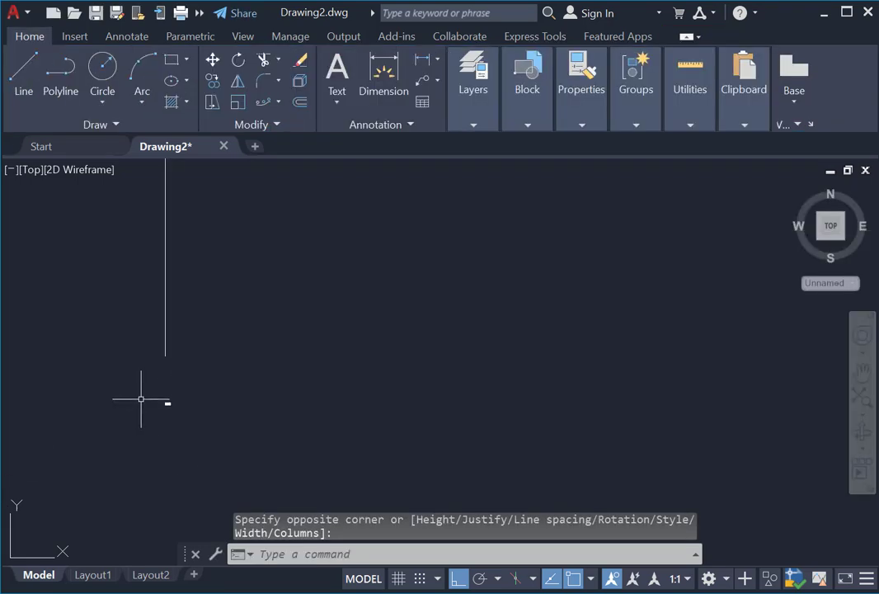
Scale up the 000 text freehand from a base point just below it
{"action": "left_click", "coordinate": [147, 388]}
{"action": "left_click", "coordinate": [293, 442]}
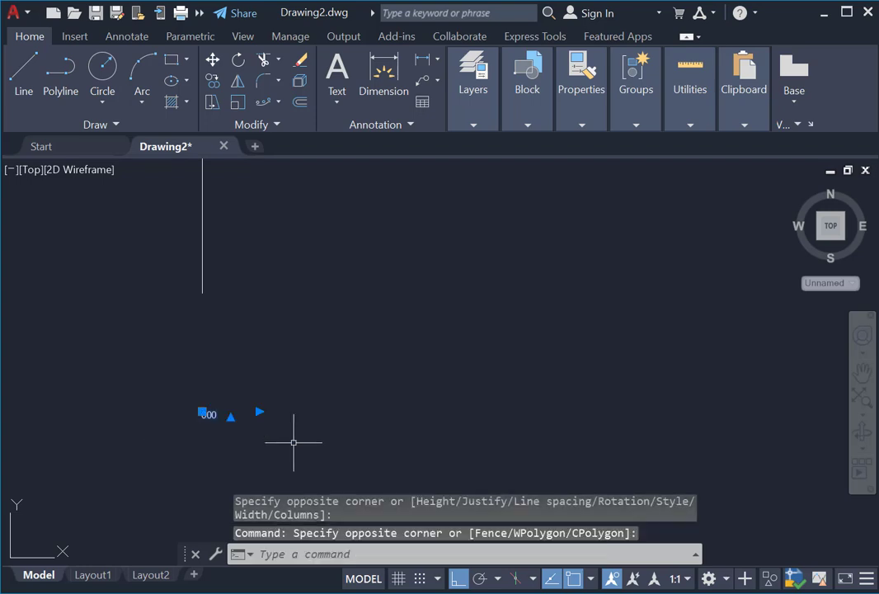
{"action": "type", "text": "sc"}
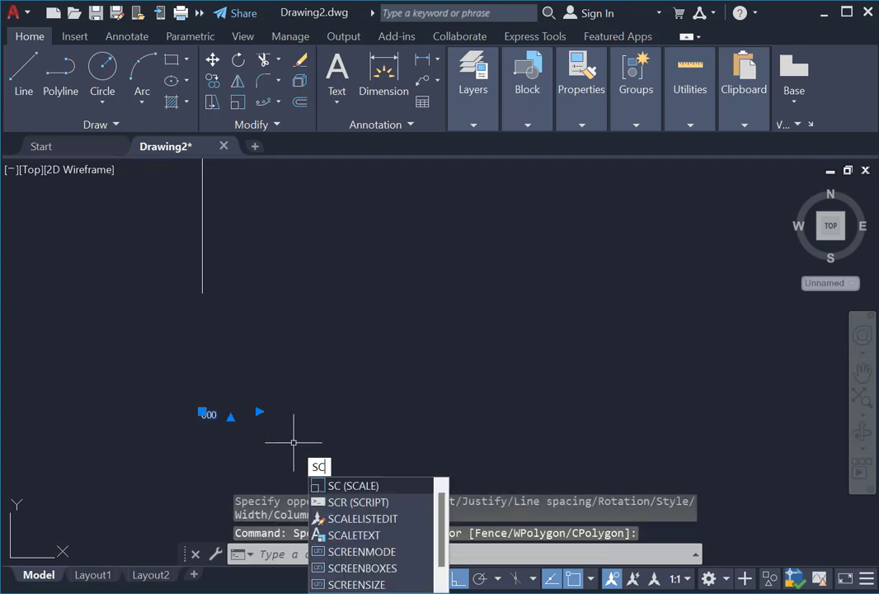
{"action": "key", "text": "Return"}
{"action": "left_click", "coordinate": [227, 443]}
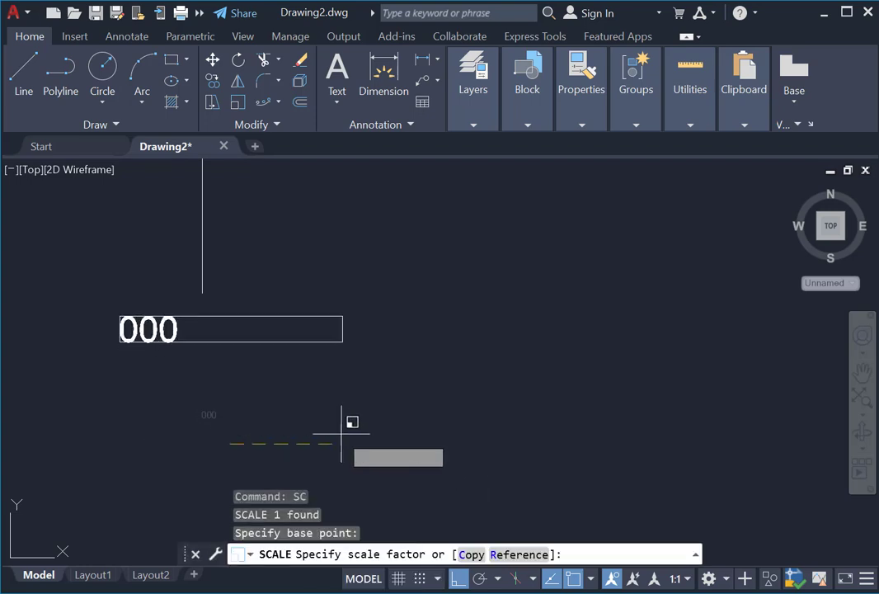
{"action": "left_click", "coordinate": [396, 432]}
{"action": "scroll", "coordinate": [367, 361], "scroll_direction": "down", "scroll_amount": 6}
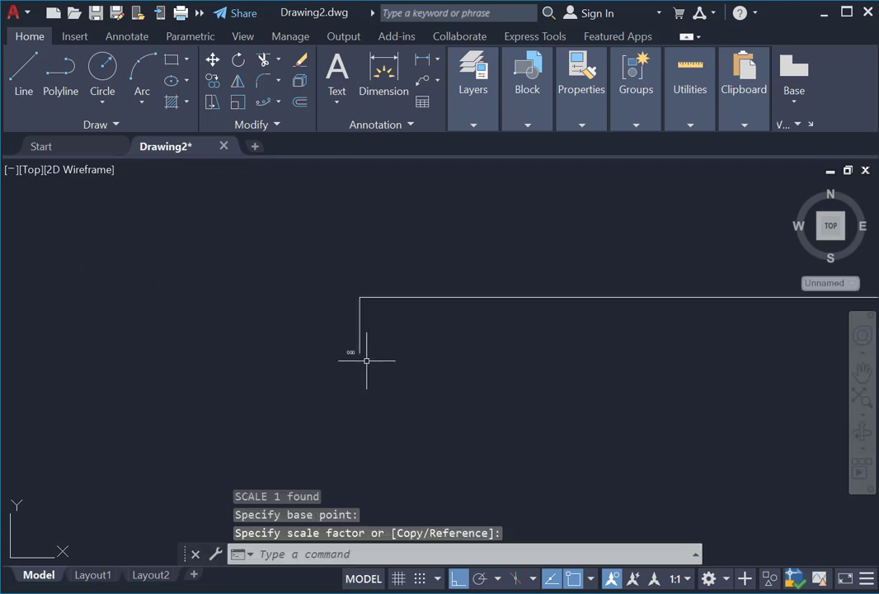
Rotate the 000 text 270° about its lower-left corner so it reads downward
{"action": "scroll", "coordinate": [438, 351], "scroll_direction": "up", "scroll_amount": 2}
{"action": "left_click", "coordinate": [276, 321]}
{"action": "left_click", "coordinate": [377, 407]}
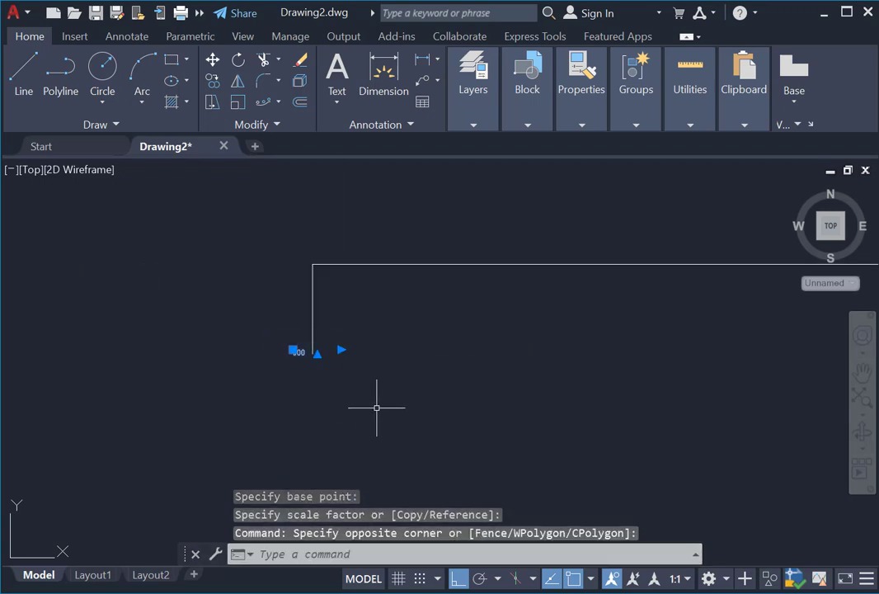
{"action": "left_click", "coordinate": [237, 59]}
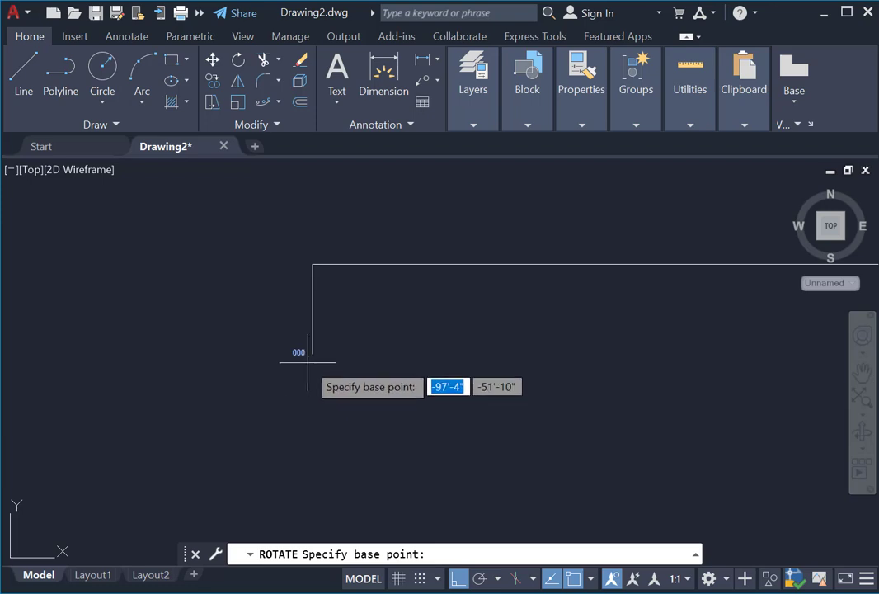
{"action": "scroll", "coordinate": [308, 359], "scroll_direction": "up", "scroll_amount": 5}
{"action": "left_click", "coordinate": [276, 372]}
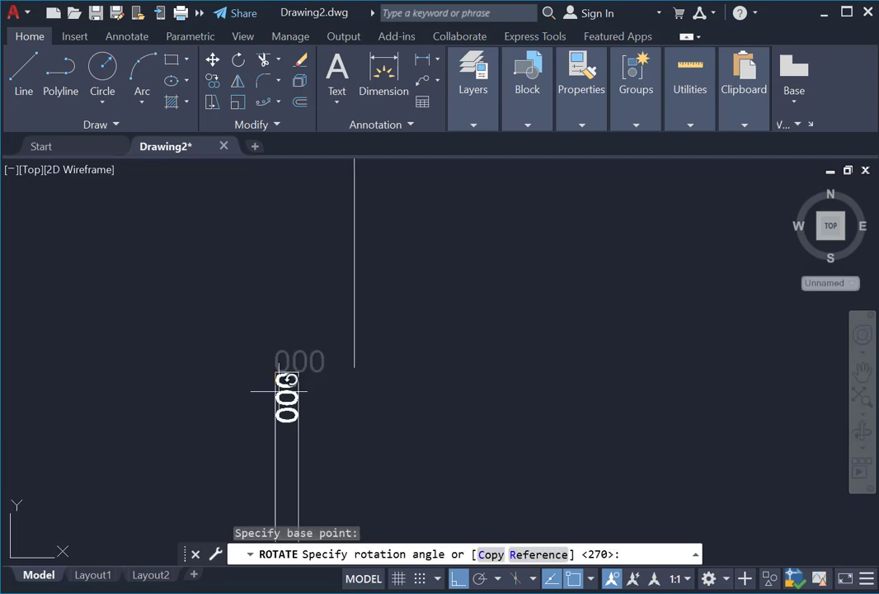
{"action": "left_click", "coordinate": [289, 469]}
Move the rotated 000 text from its top midpoint to just below the tick line's lower end, using polar tracking
{"action": "left_click", "coordinate": [261, 348]}
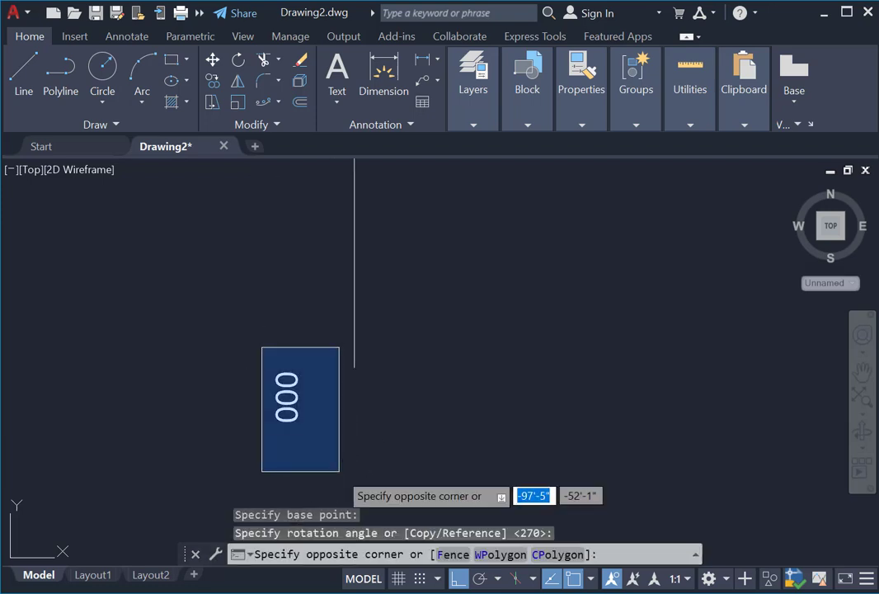
{"action": "left_click", "coordinate": [421, 474]}
{"action": "key", "text": "Return"}
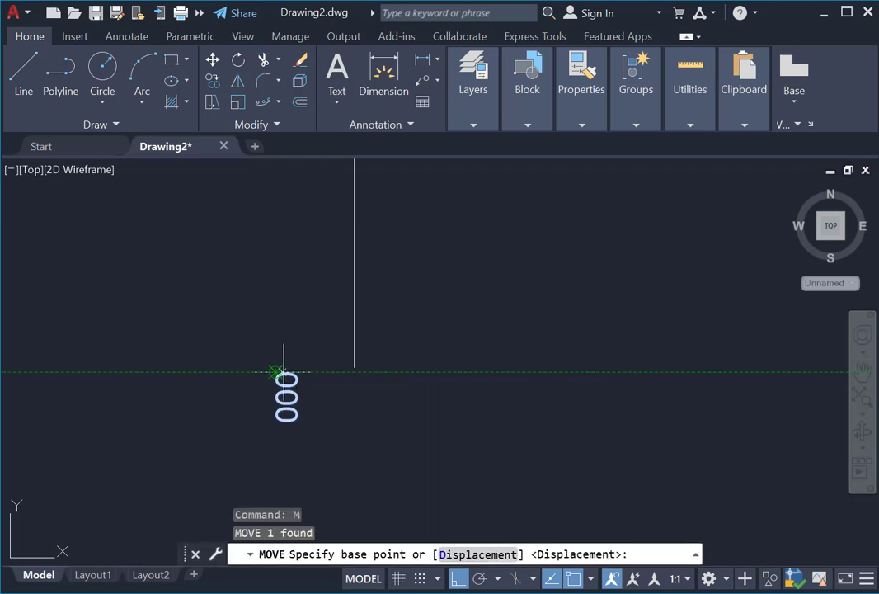
{"action": "left_click", "coordinate": [288, 372]}
{"action": "key", "text": "F10"}
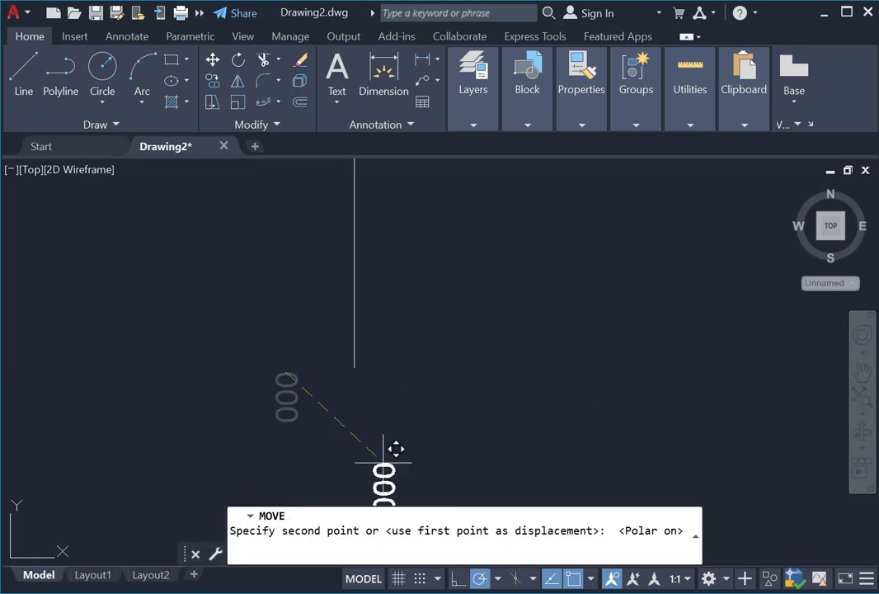
{"action": "left_click", "coordinate": [355, 380]}
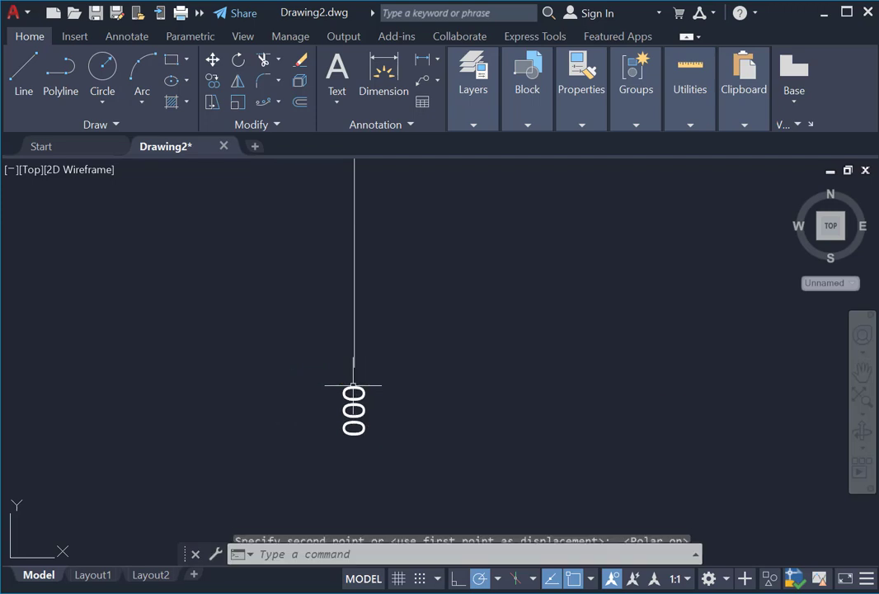
Create a path array of the tick line and its 000 text along the lowest polyline
{"action": "scroll", "coordinate": [305, 333], "scroll_direction": "down", "scroll_amount": 5}
{"action": "scroll", "coordinate": [331, 325], "scroll_direction": "down", "scroll_amount": 2}
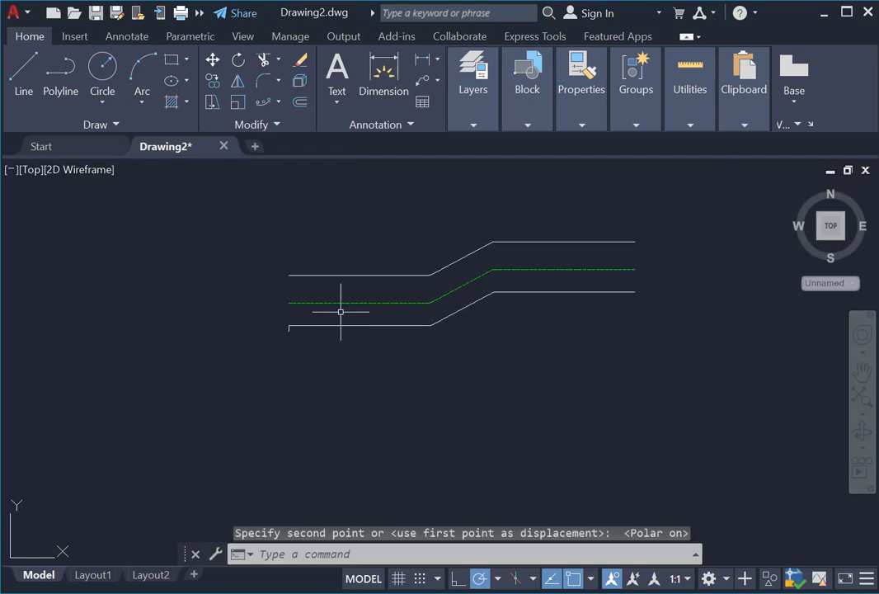
{"action": "scroll", "coordinate": [340, 310], "scroll_direction": "up", "scroll_amount": 2}
{"action": "scroll", "coordinate": [334, 304], "scroll_direction": "down", "scroll_amount": 2}
{"action": "left_click", "coordinate": [222, 275]}
{"action": "left_click", "coordinate": [375, 442]}
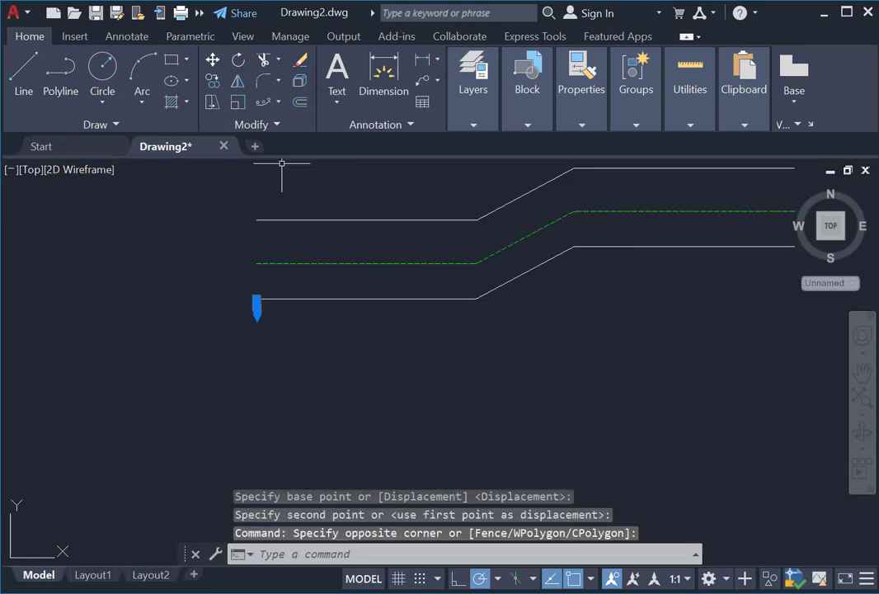
{"action": "left_click", "coordinate": [279, 103]}
{"action": "left_click", "coordinate": [298, 166]}
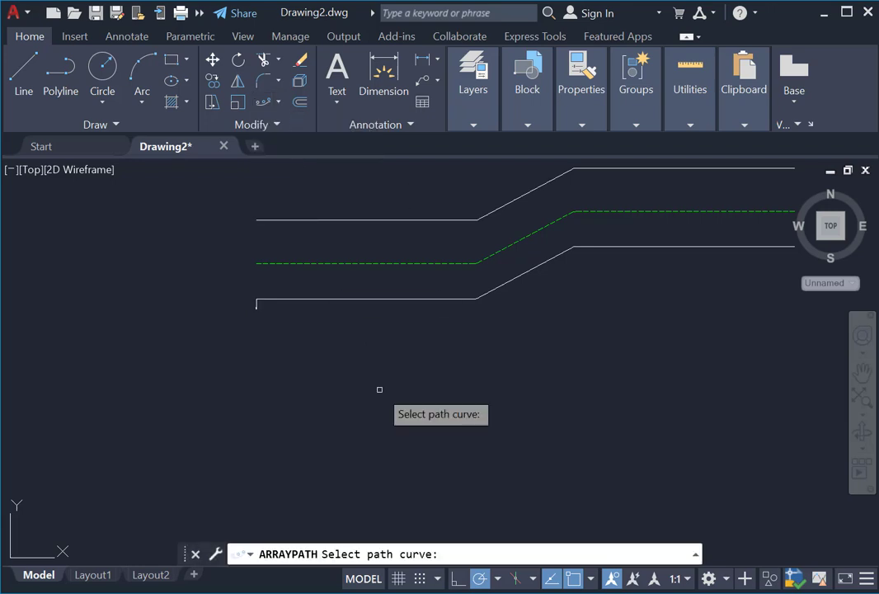
{"action": "left_click", "coordinate": [302, 301]}
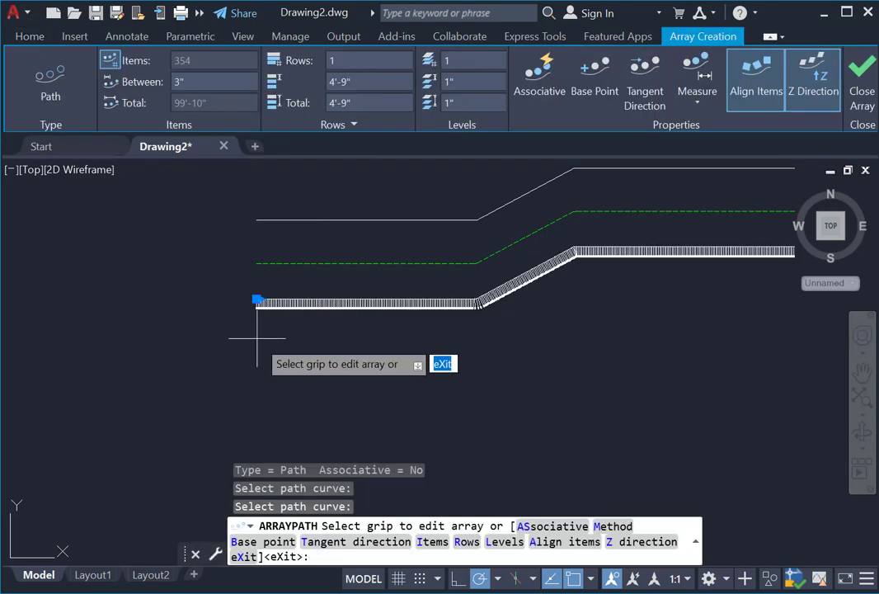
Switch the path array to the Divide method with 50 items and finish it
{"action": "scroll", "coordinate": [257, 326], "scroll_direction": "down", "scroll_amount": 2}
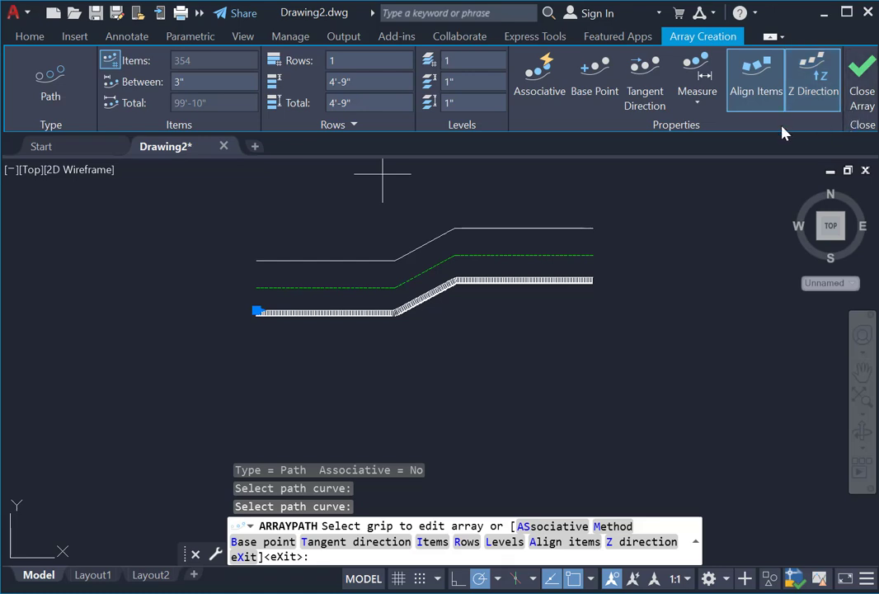
{"action": "left_click", "coordinate": [698, 100]}
{"action": "left_click", "coordinate": [720, 129]}
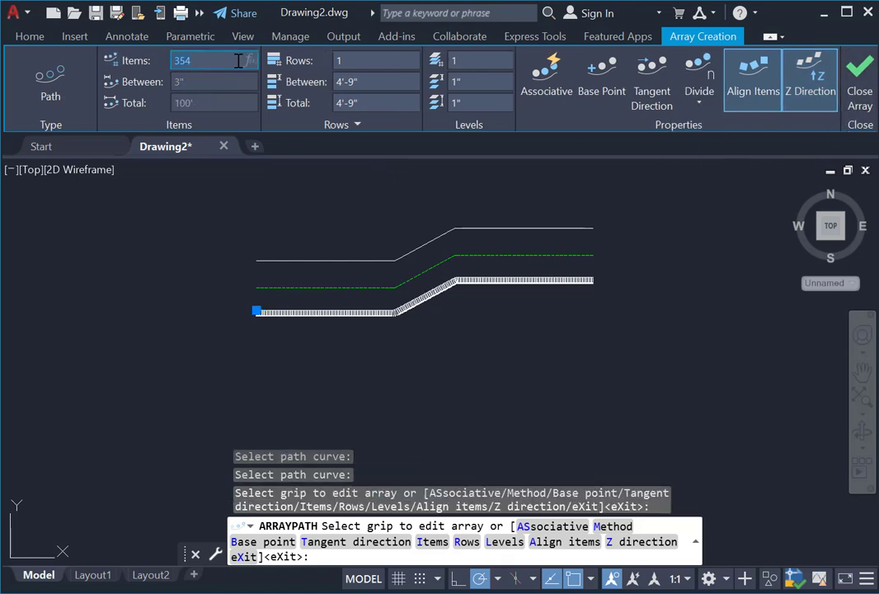
{"action": "left_click", "coordinate": [238, 61]}
{"action": "type", "text": "40"}
{"action": "key", "text": "Return"}
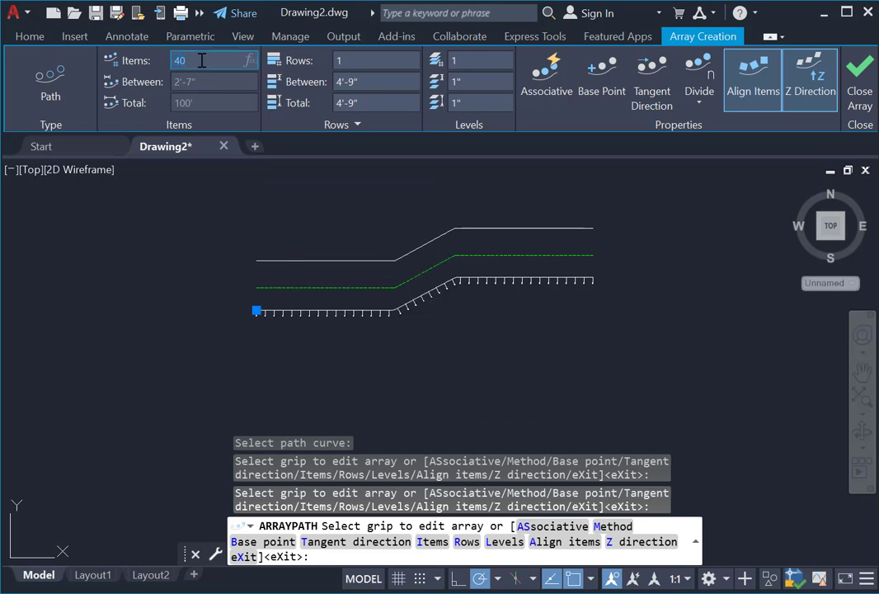
{"action": "type", "text": "50"}
{"action": "key", "text": "Return"}
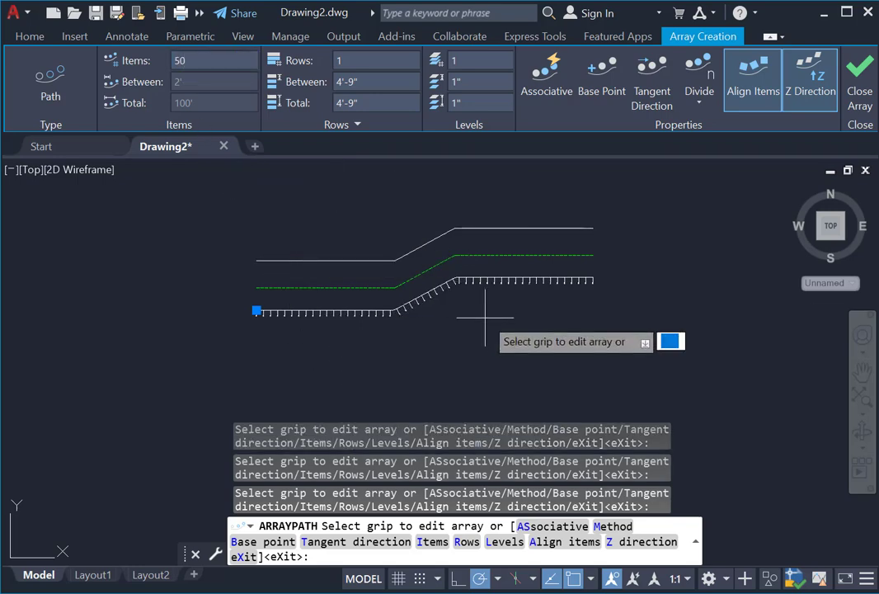
{"action": "key", "text": "Escape"}
Auto-number the text labels under the ticks, sorted by X, entering 0.50 for start and increment and using Overwrite placement
{"action": "scroll", "coordinate": [290, 328], "scroll_direction": "up", "scroll_amount": 10}
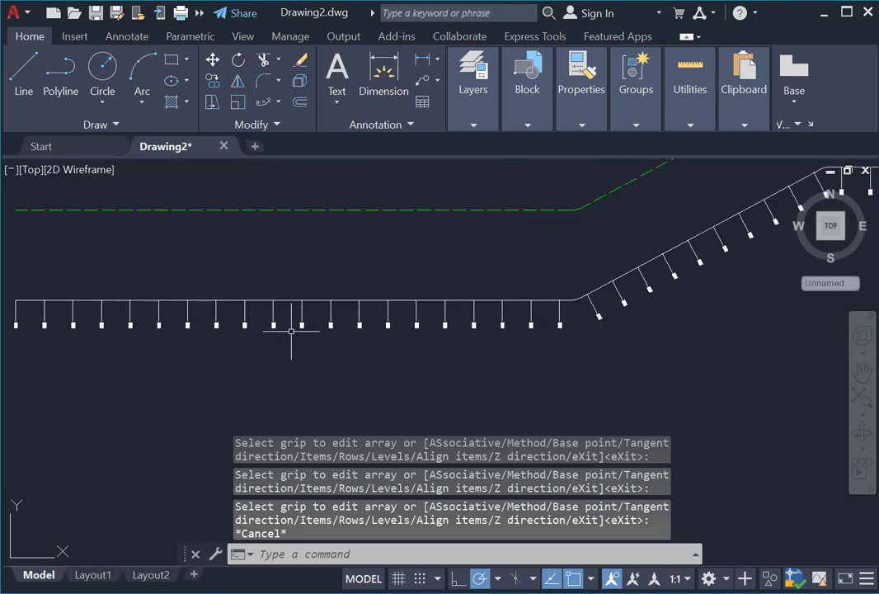
{"action": "scroll", "coordinate": [295, 329], "scroll_direction": "down", "scroll_amount": 10}
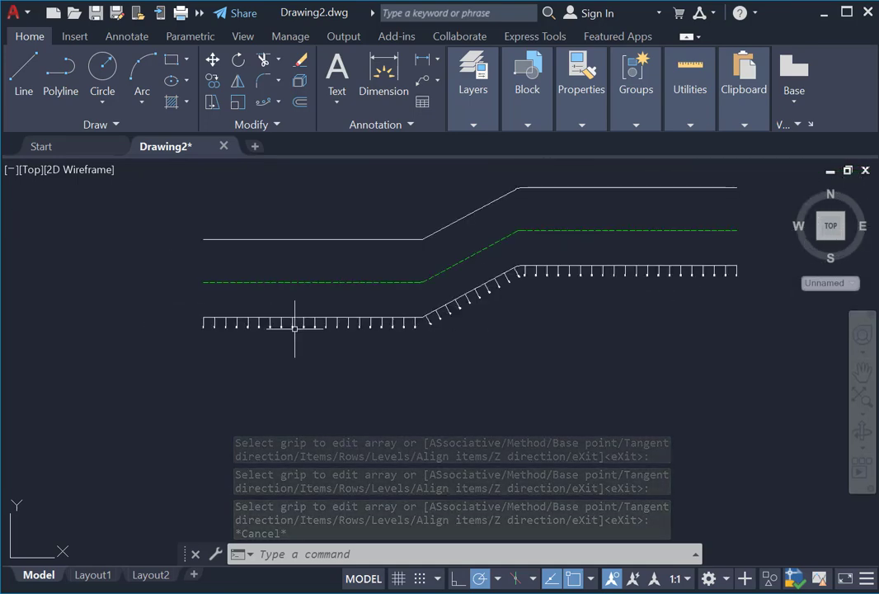
{"action": "left_click", "coordinate": [180, 259]}
{"action": "left_click", "coordinate": [757, 404]}
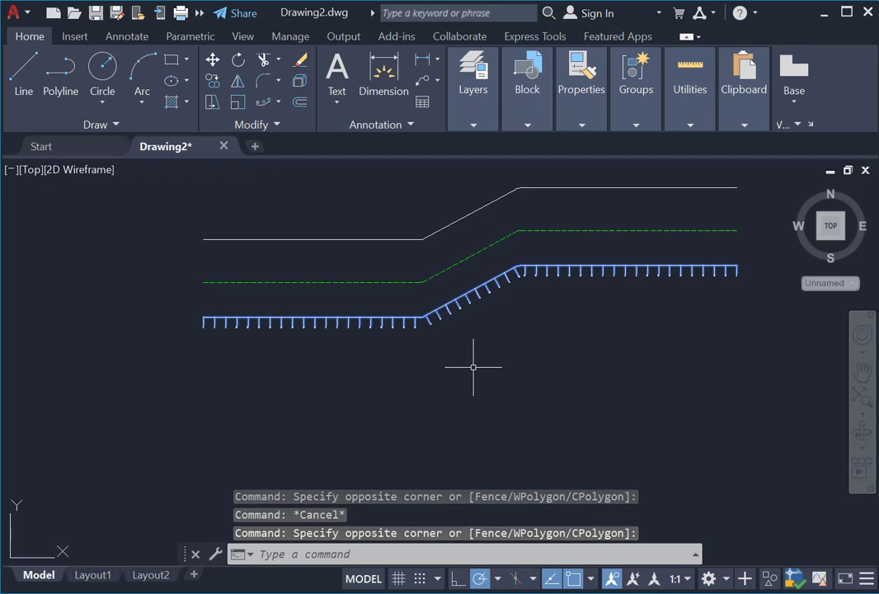
{"action": "left_click", "coordinate": [536, 36]}
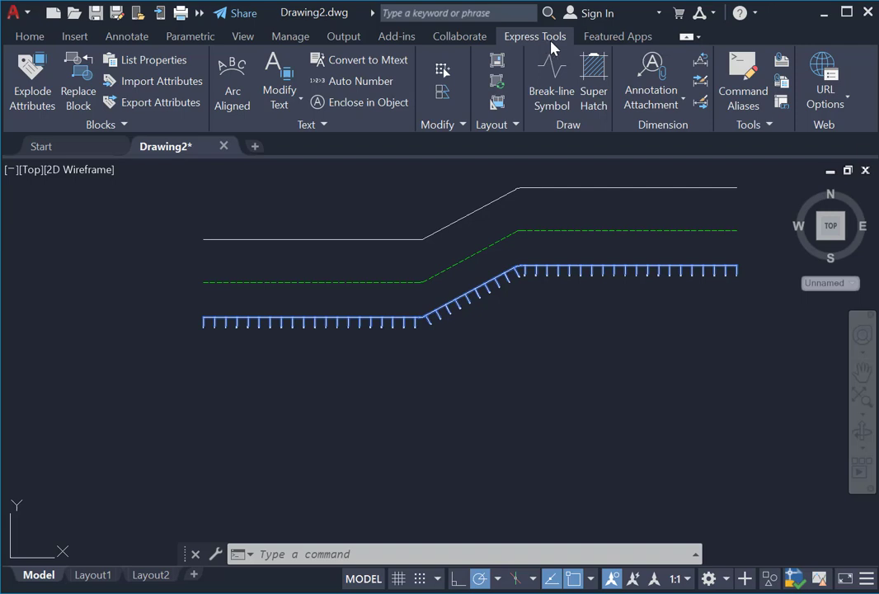
{"action": "left_click", "coordinate": [364, 82]}
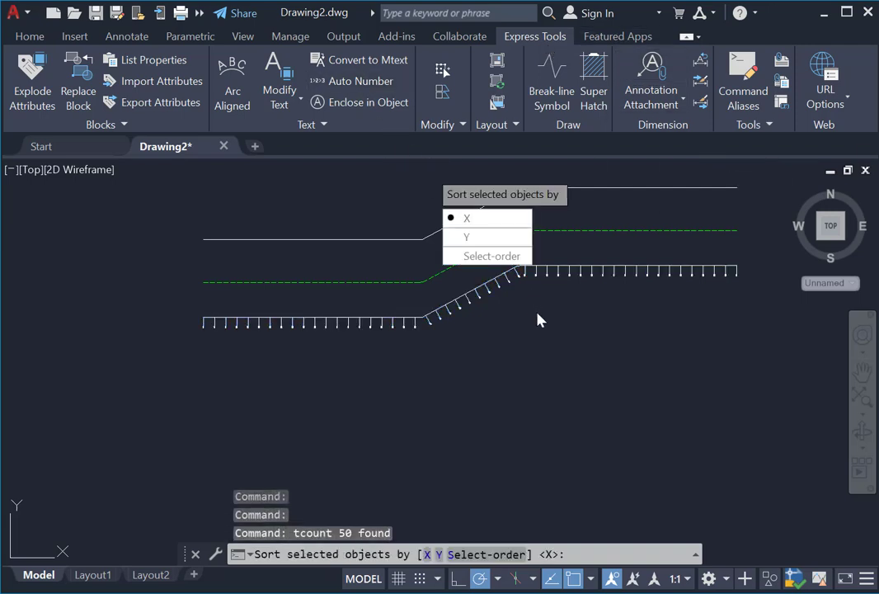
{"action": "left_click", "coordinate": [483, 221]}
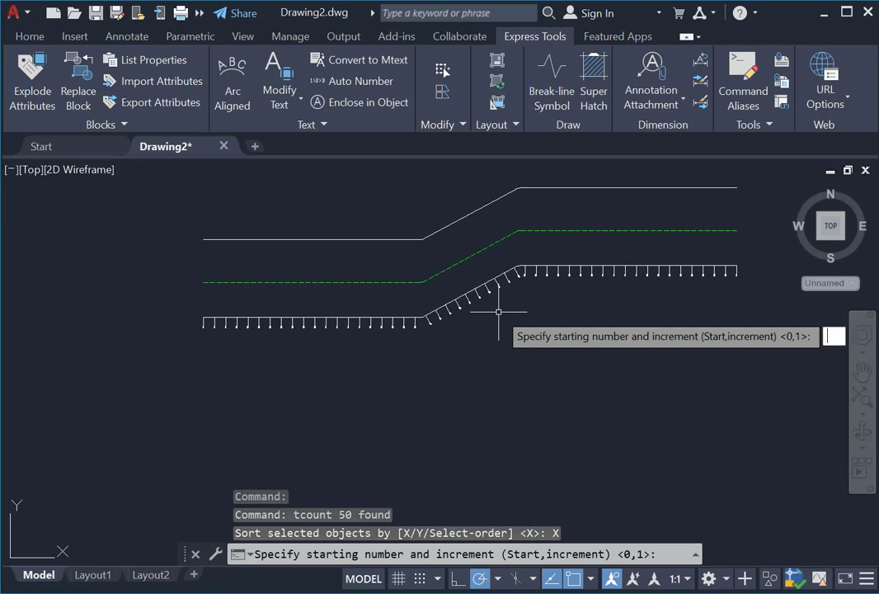
{"action": "type", "text": "0.50"}
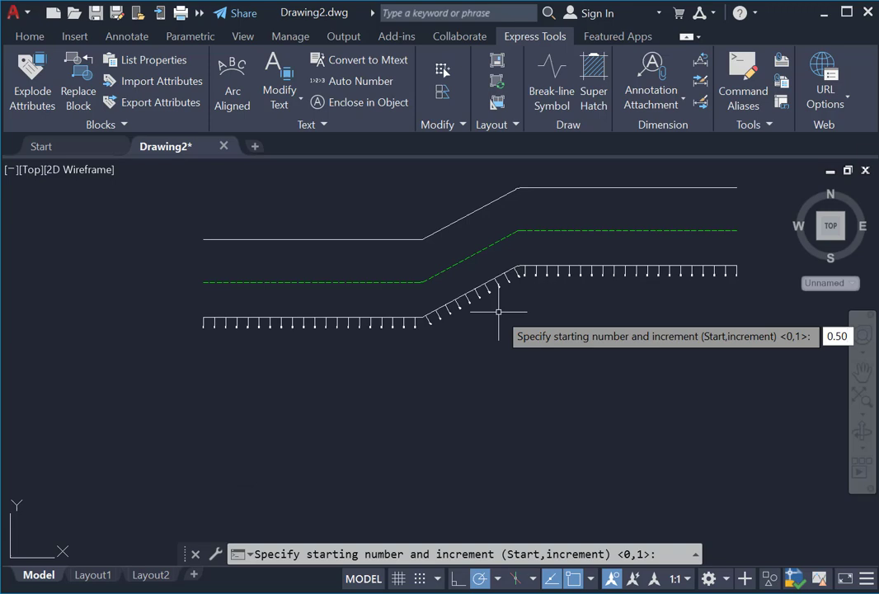
{"action": "key", "text": "Return"}
{"action": "left_click", "coordinate": [546, 362]}
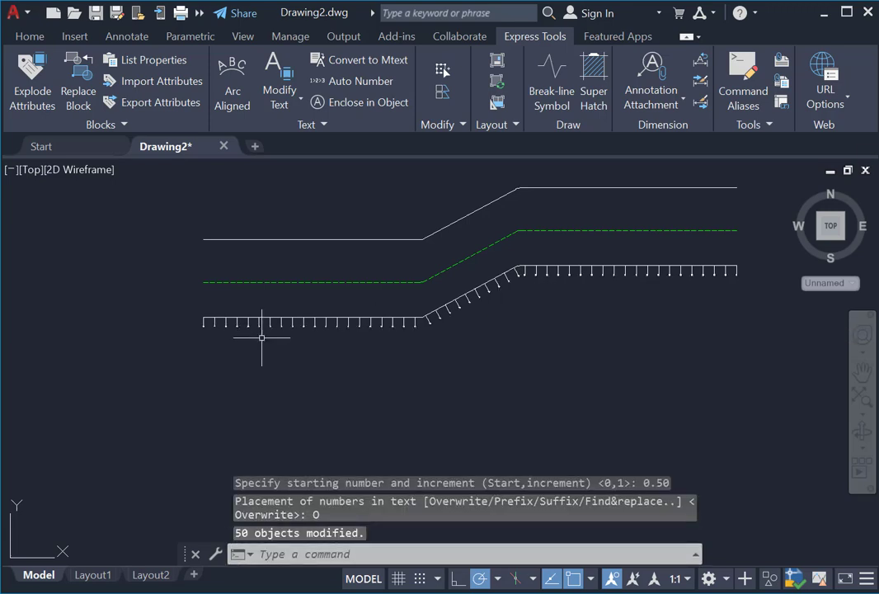
{"action": "scroll", "coordinate": [262, 338], "scroll_direction": "up", "scroll_amount": 8}
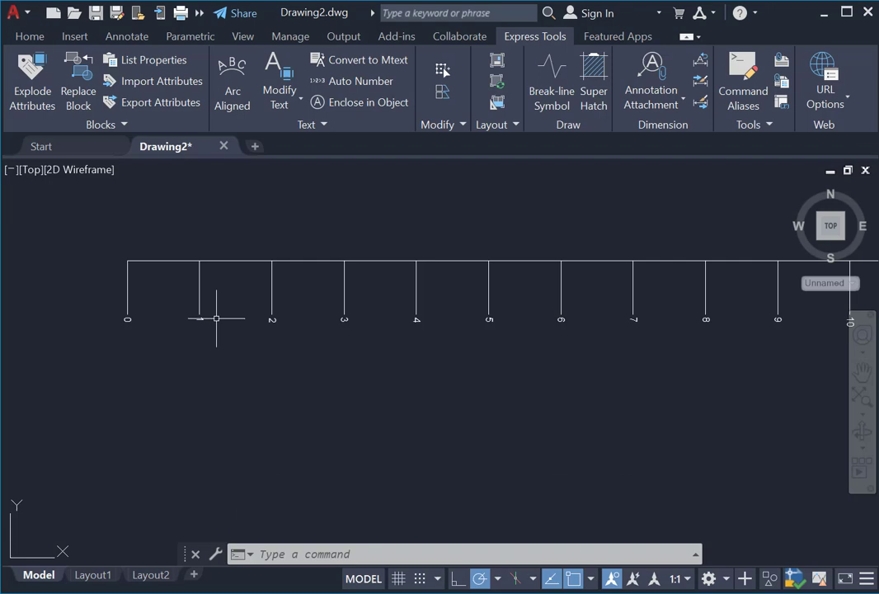
Examine the numbered tick labels along the lowest polyline from its start past both bends
{"action": "scroll", "coordinate": [241, 338], "scroll_direction": "down", "scroll_amount": 5}
{"action": "scroll", "coordinate": [382, 327], "scroll_direction": "up", "scroll_amount": 5}
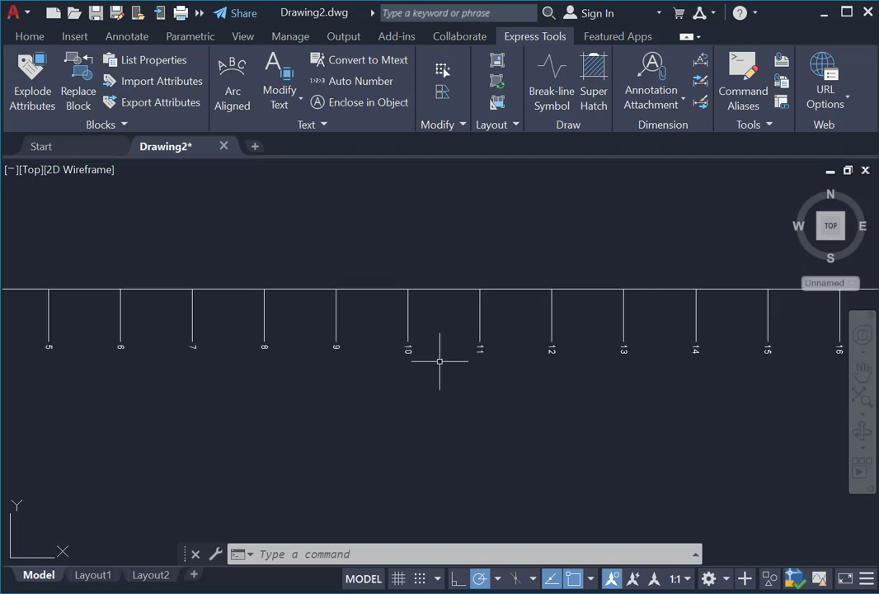
{"action": "scroll", "coordinate": [433, 349], "scroll_direction": "down", "scroll_amount": 5}
{"action": "scroll", "coordinate": [619, 312], "scroll_direction": "up", "scroll_amount": 5}
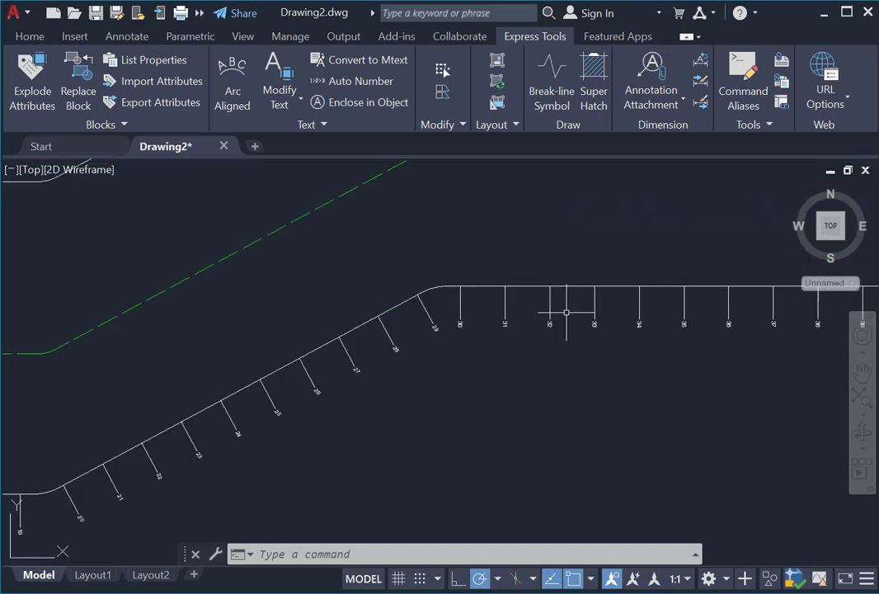
{"action": "scroll", "coordinate": [566, 312], "scroll_direction": "down", "scroll_amount": 5}
{"action": "scroll", "coordinate": [712, 303], "scroll_direction": "up", "scroll_amount": 5}
{"action": "scroll", "coordinate": [555, 304], "scroll_direction": "down", "scroll_amount": 5}
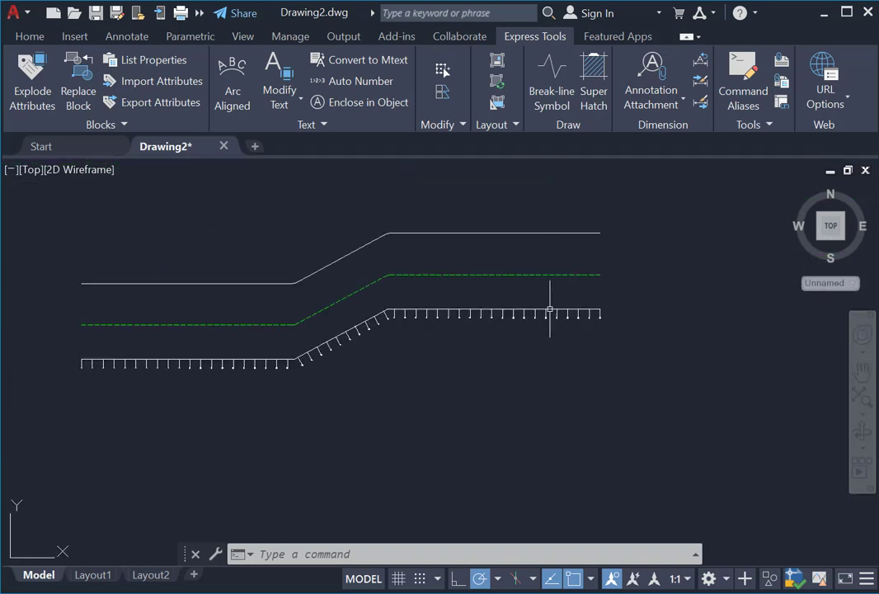
{"action": "scroll", "coordinate": [63, 323], "scroll_direction": "up", "scroll_amount": 2}
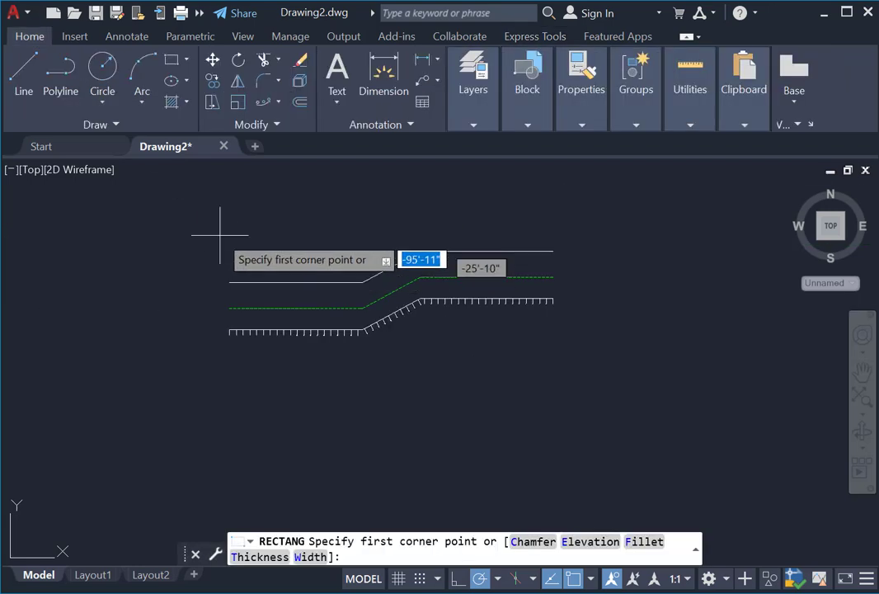
Draw a rectangle about 2'-3" by 11" around the start of the green dashed polyline
{"action": "left_click", "coordinate": [172, 59]}
{"action": "scroll", "coordinate": [210, 309], "scroll_direction": "up", "scroll_amount": 3}
{"action": "scroll", "coordinate": [138, 299], "scroll_direction": "up", "scroll_amount": 3}
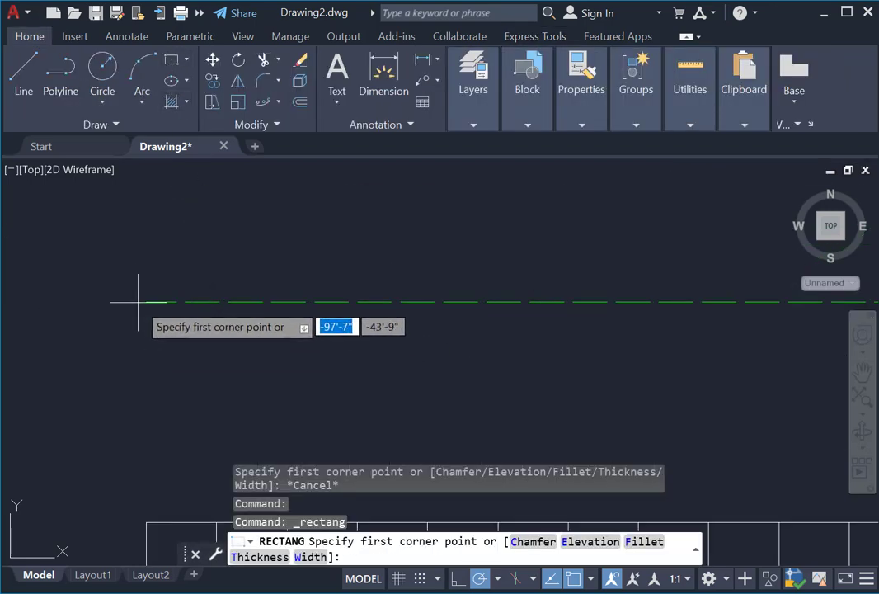
{"action": "left_click", "coordinate": [136, 287]}
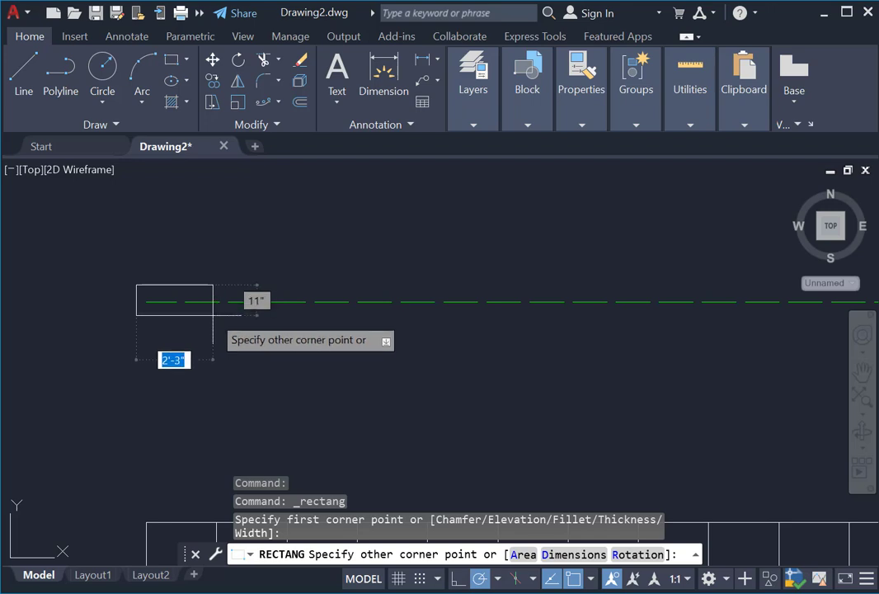
{"action": "left_click", "coordinate": [213, 315]}
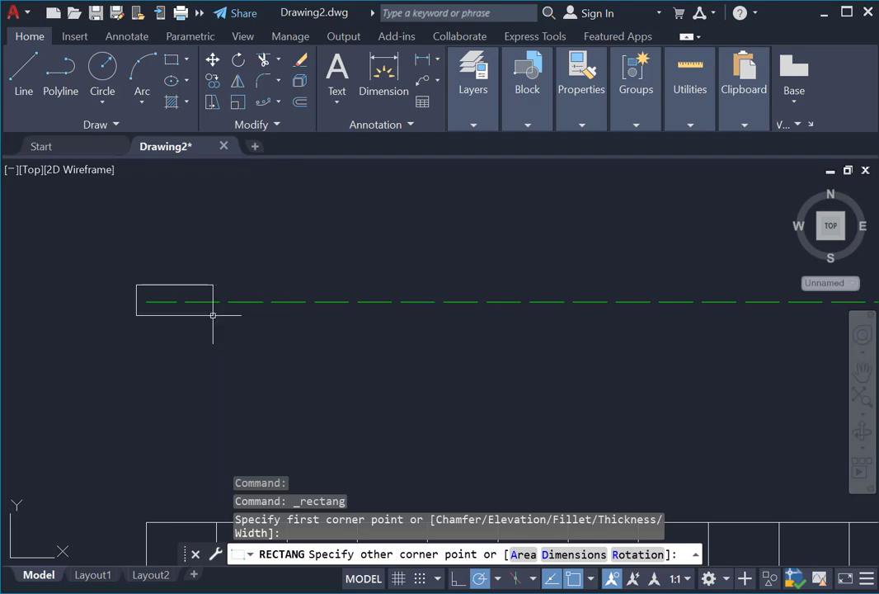
Fill the rectangle at the dashed polyline's start with a Solid hatch in white (255,255,255)
{"action": "left_click", "coordinate": [173, 102]}
{"action": "left_click", "coordinate": [228, 65]}
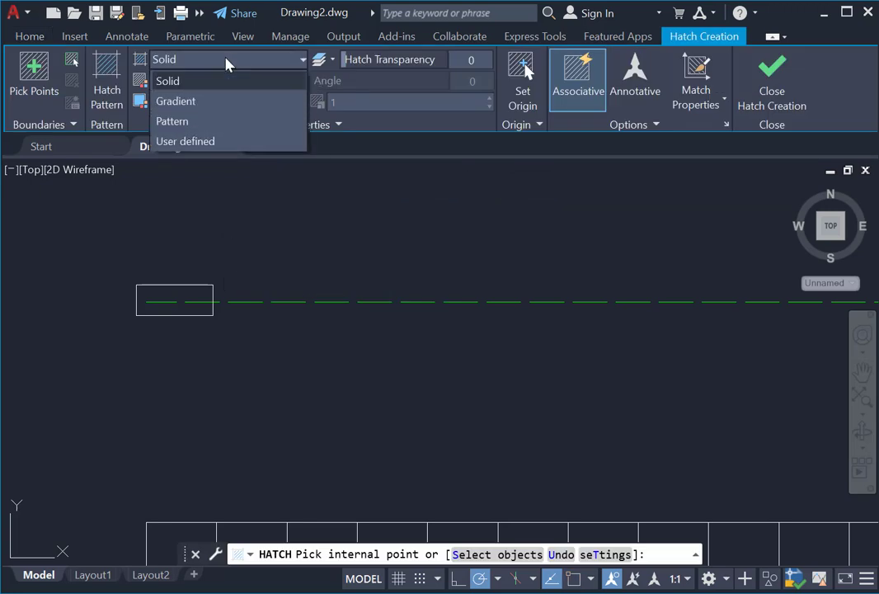
{"action": "left_click", "coordinate": [220, 80]}
{"action": "left_click", "coordinate": [219, 82]}
{"action": "left_click", "coordinate": [162, 247]}
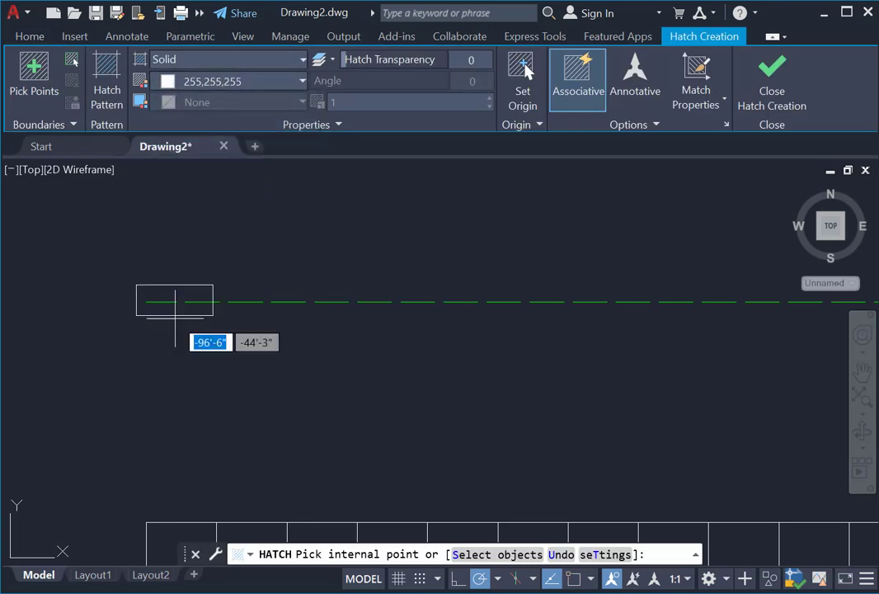
{"action": "left_click", "coordinate": [173, 300]}
{"action": "scroll", "coordinate": [283, 356], "scroll_direction": "down", "scroll_amount": 5}
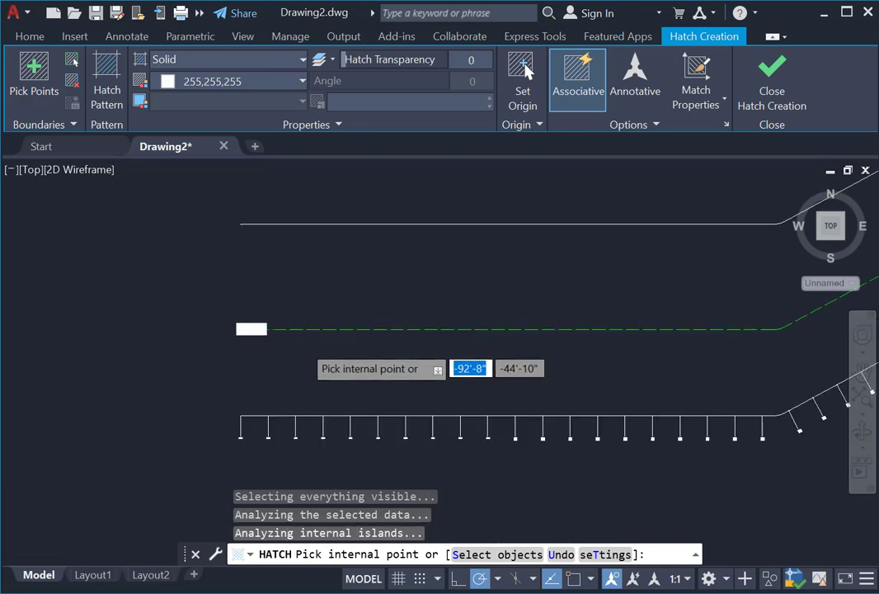
{"action": "key", "text": "Escape"}
Create a path array of the hatched rectangle along the green dashed polyline, keeping the default item spacing
{"action": "left_click", "coordinate": [243, 326]}
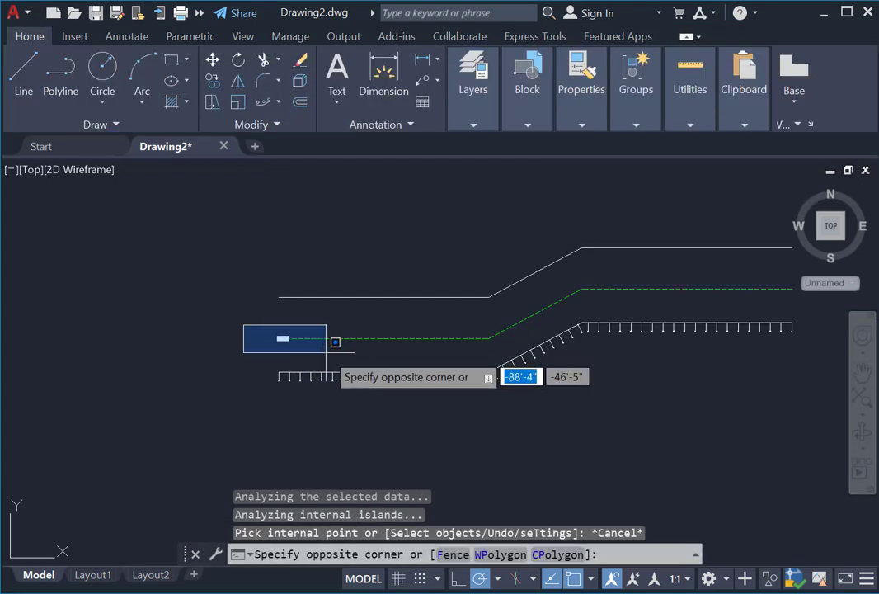
{"action": "left_click", "coordinate": [333, 353]}
{"action": "left_click", "coordinate": [279, 100]}
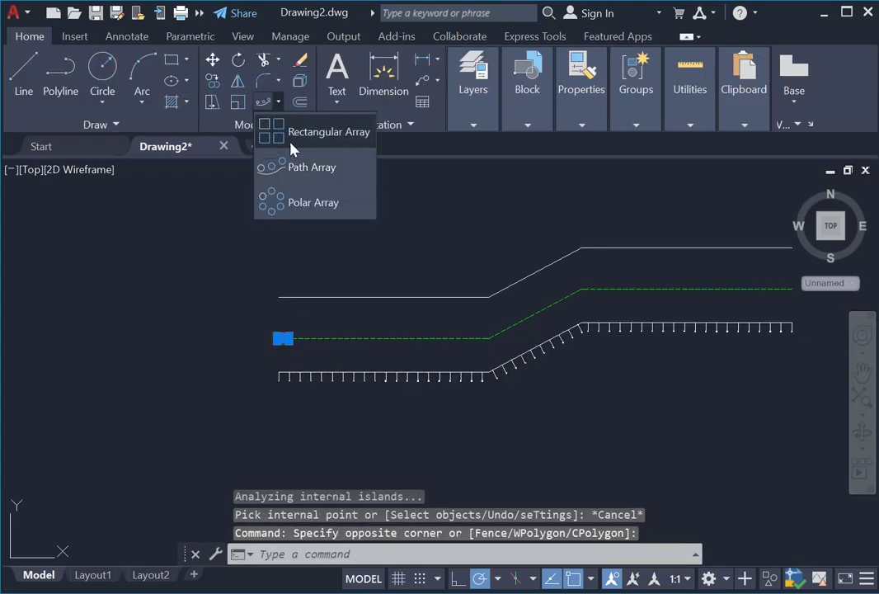
{"action": "left_click", "coordinate": [297, 167]}
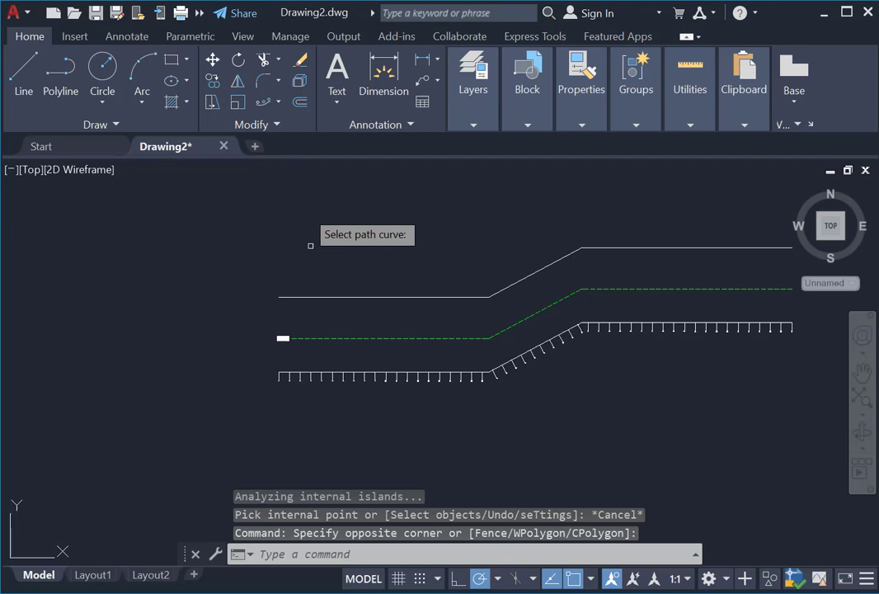
{"action": "left_click", "coordinate": [323, 340]}
{"action": "scroll", "coordinate": [358, 305], "scroll_direction": "down", "scroll_amount": 2}
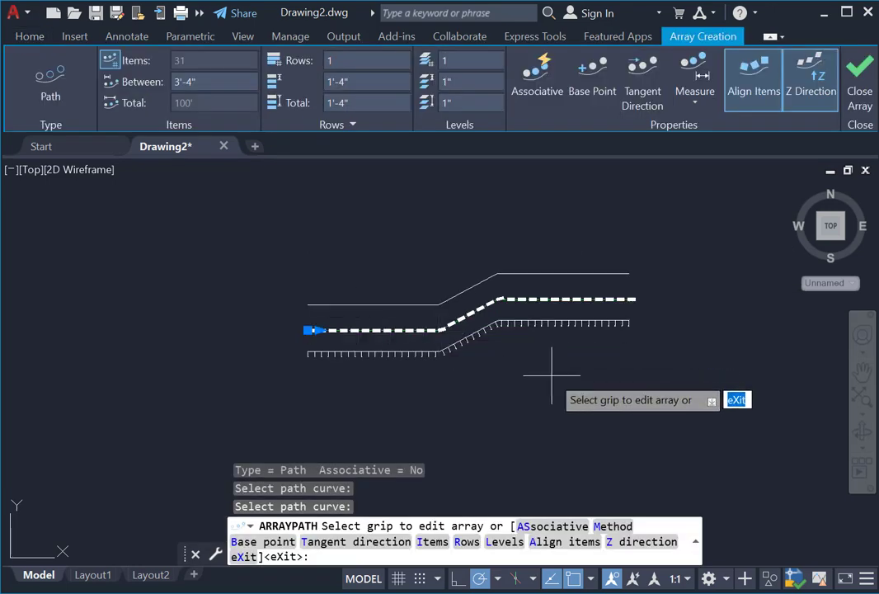
{"action": "key", "text": "Escape"}
{"action": "scroll", "coordinate": [402, 313], "scroll_direction": "up", "scroll_amount": 3}
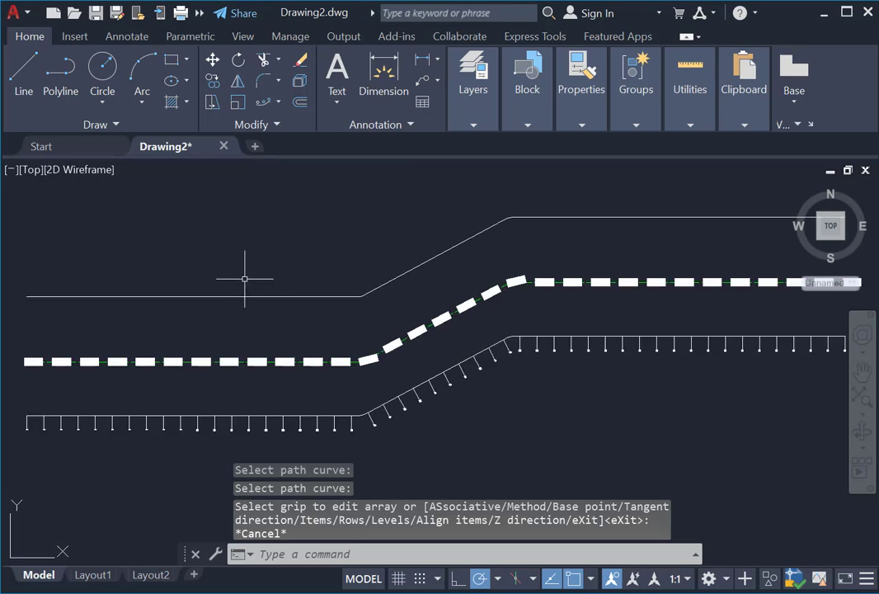
{"action": "scroll", "coordinate": [462, 318], "scroll_direction": "down", "scroll_amount": 3}
{"action": "scroll", "coordinate": [463, 333], "scroll_direction": "up", "scroll_amount": 3}
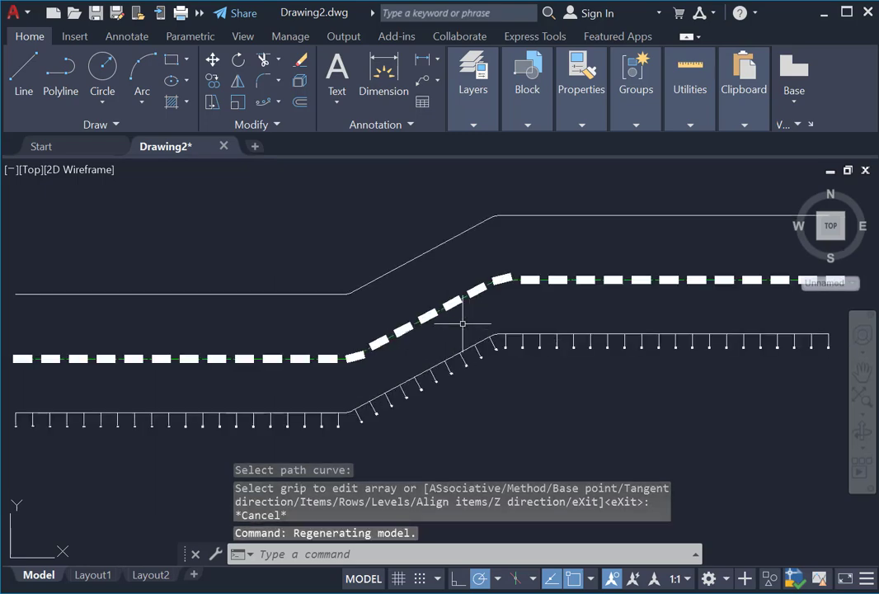